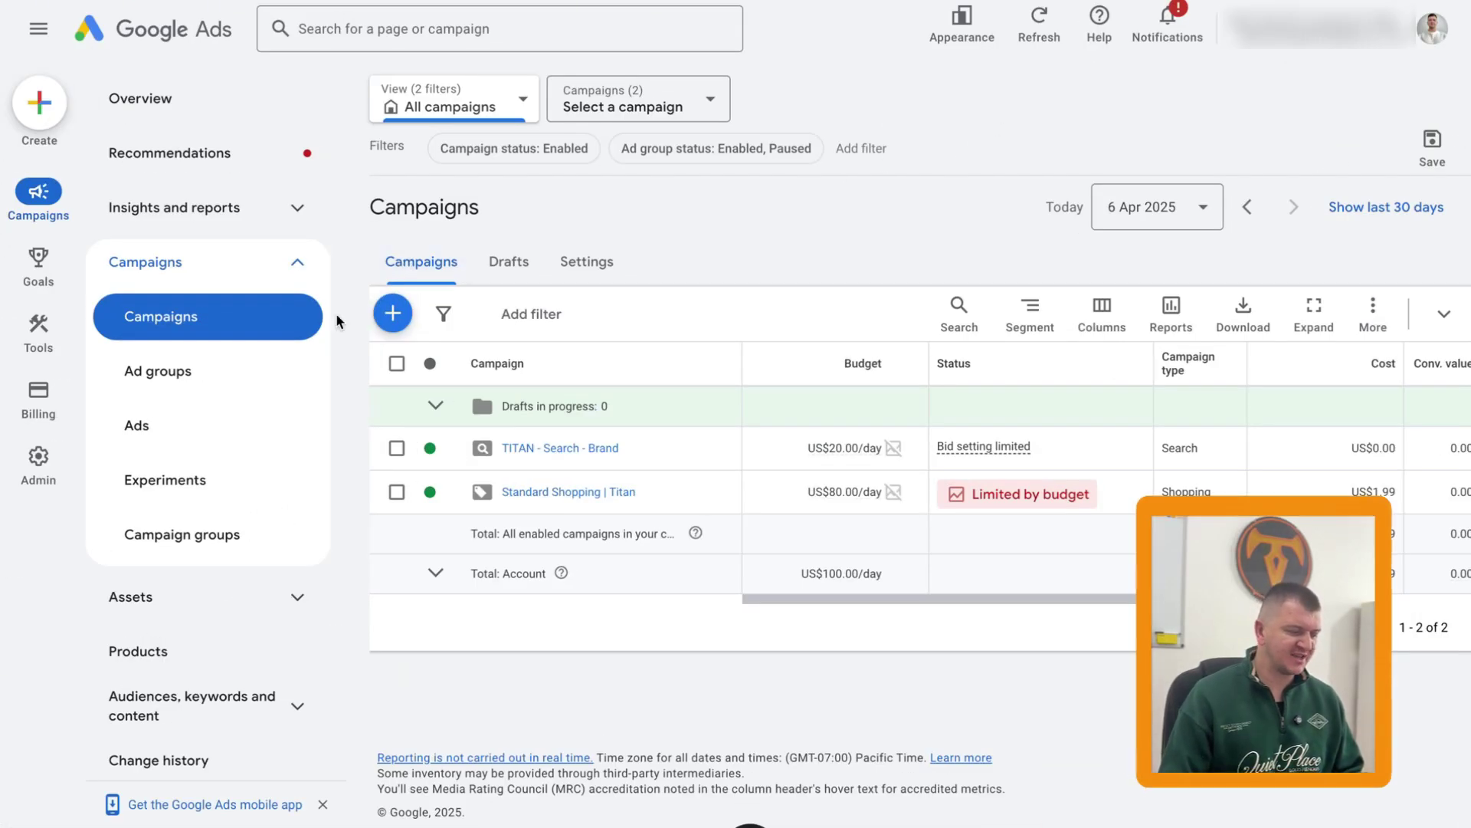
- Start a new campaign with the Sales objective and the default Purchases conversion goal
left_click(393, 313)
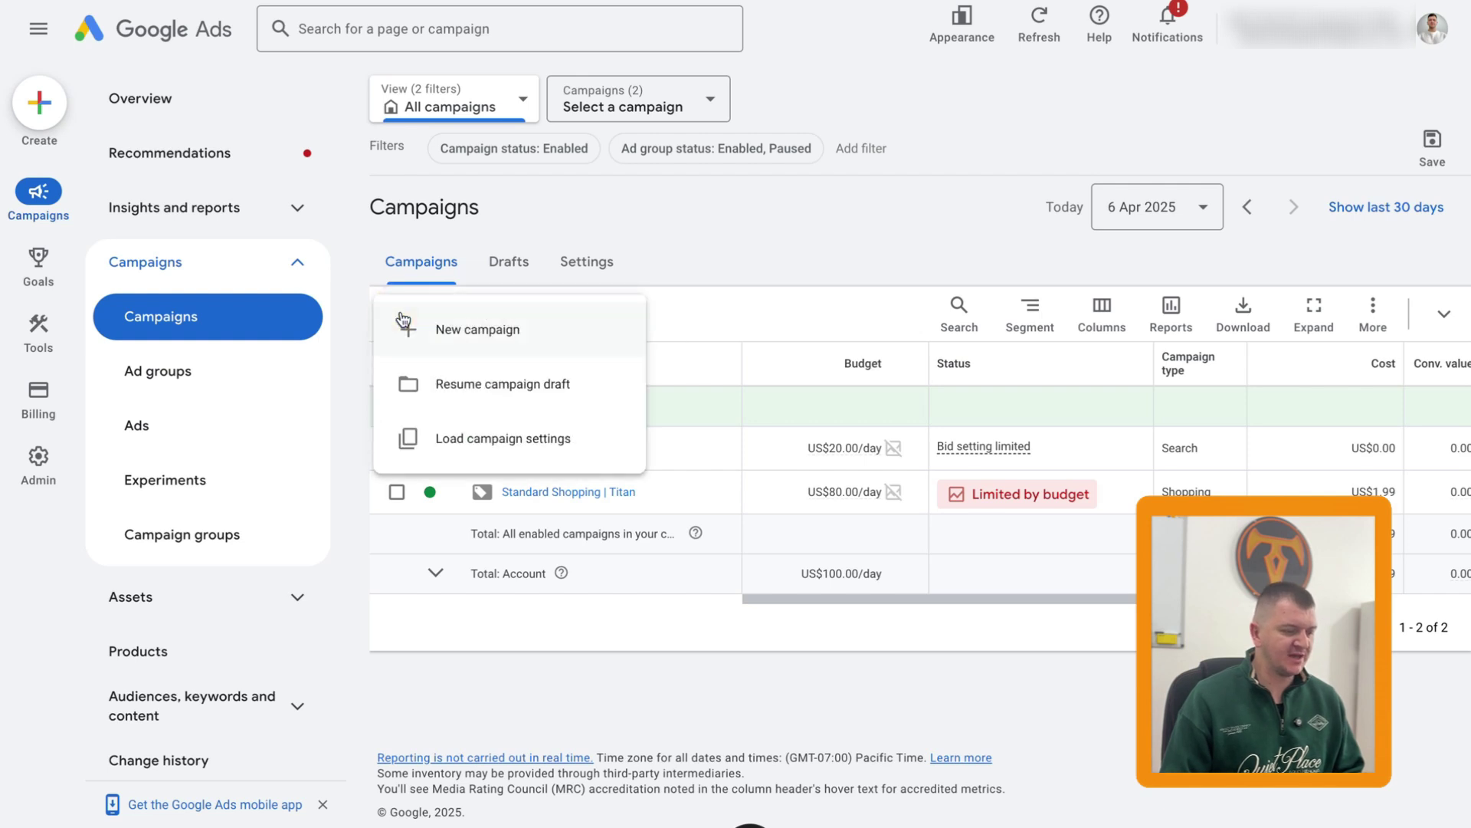
left_click(491, 329)
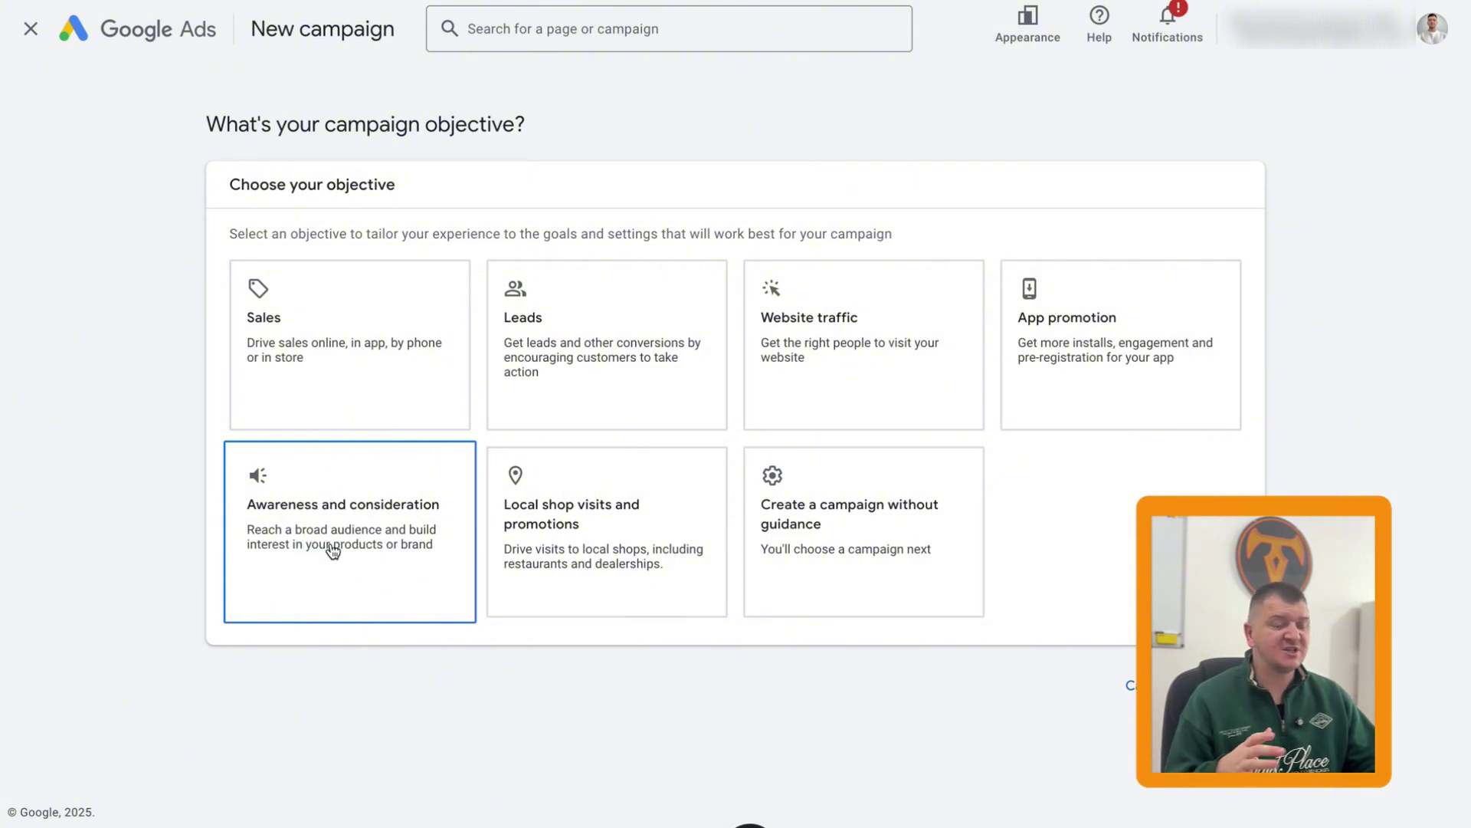
left_click(337, 356)
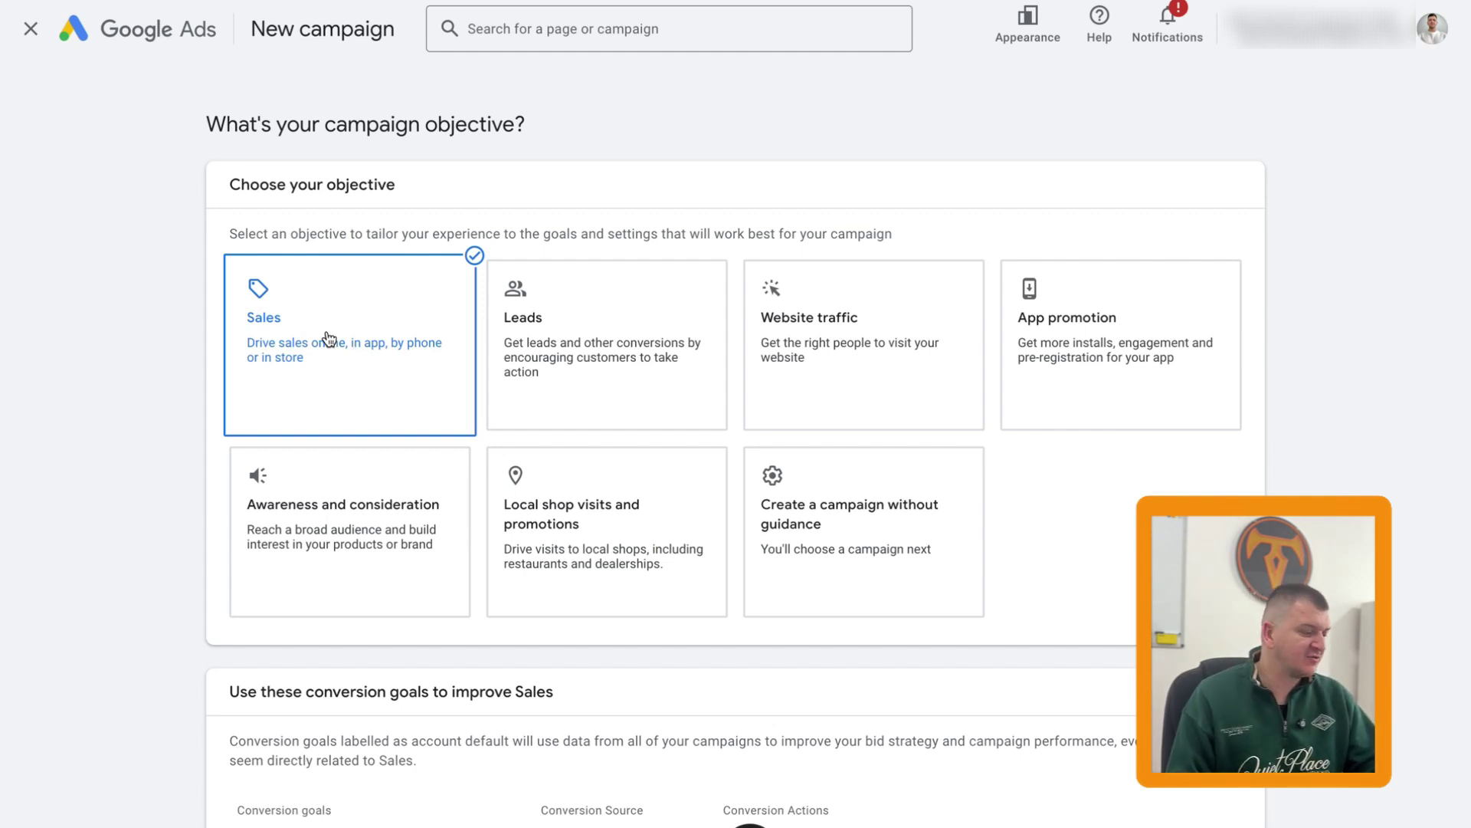
left_click(780, 527)
scroll(805, 516, "down", 2)
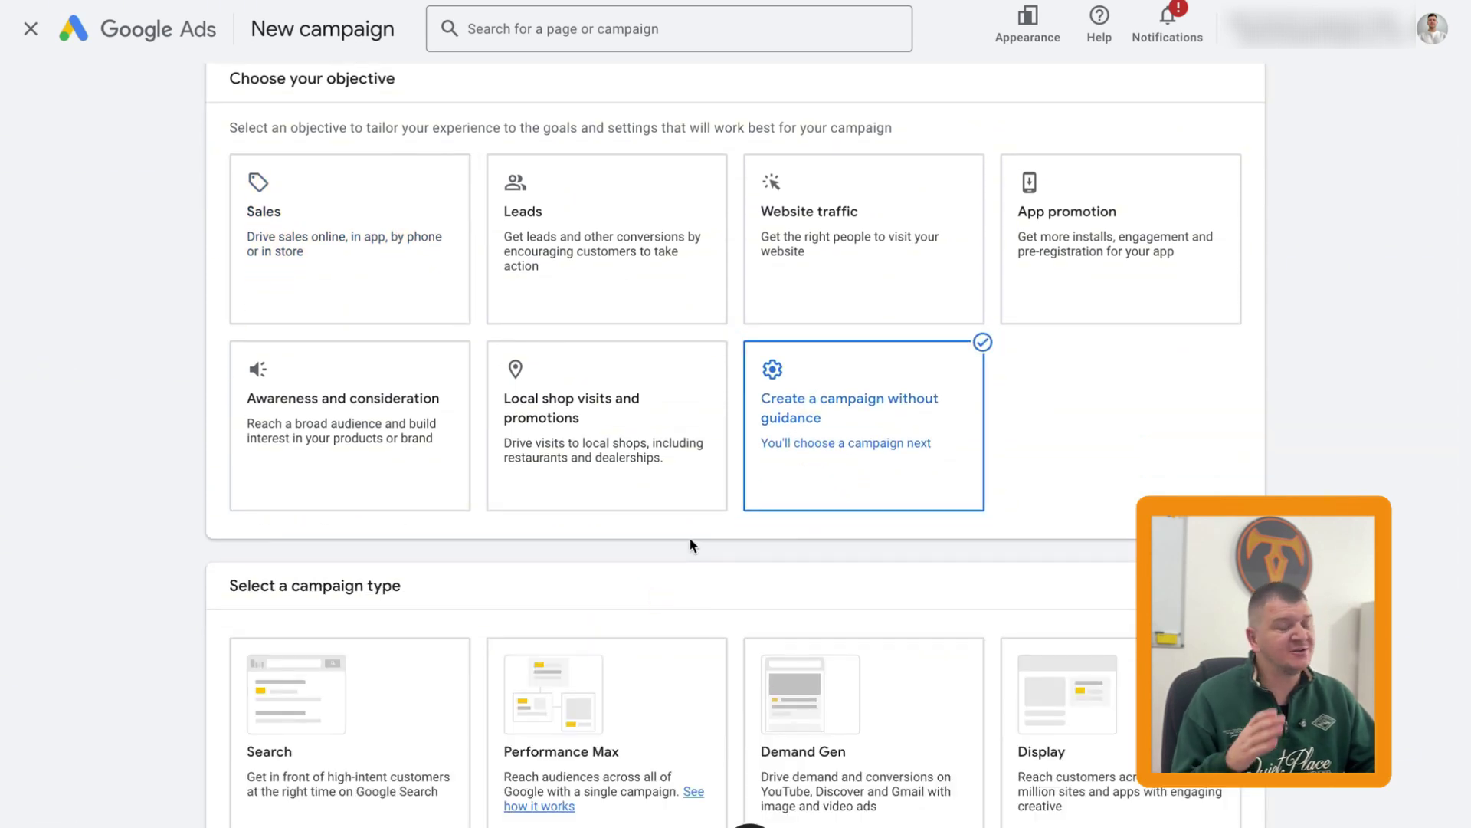
left_click(420, 296)
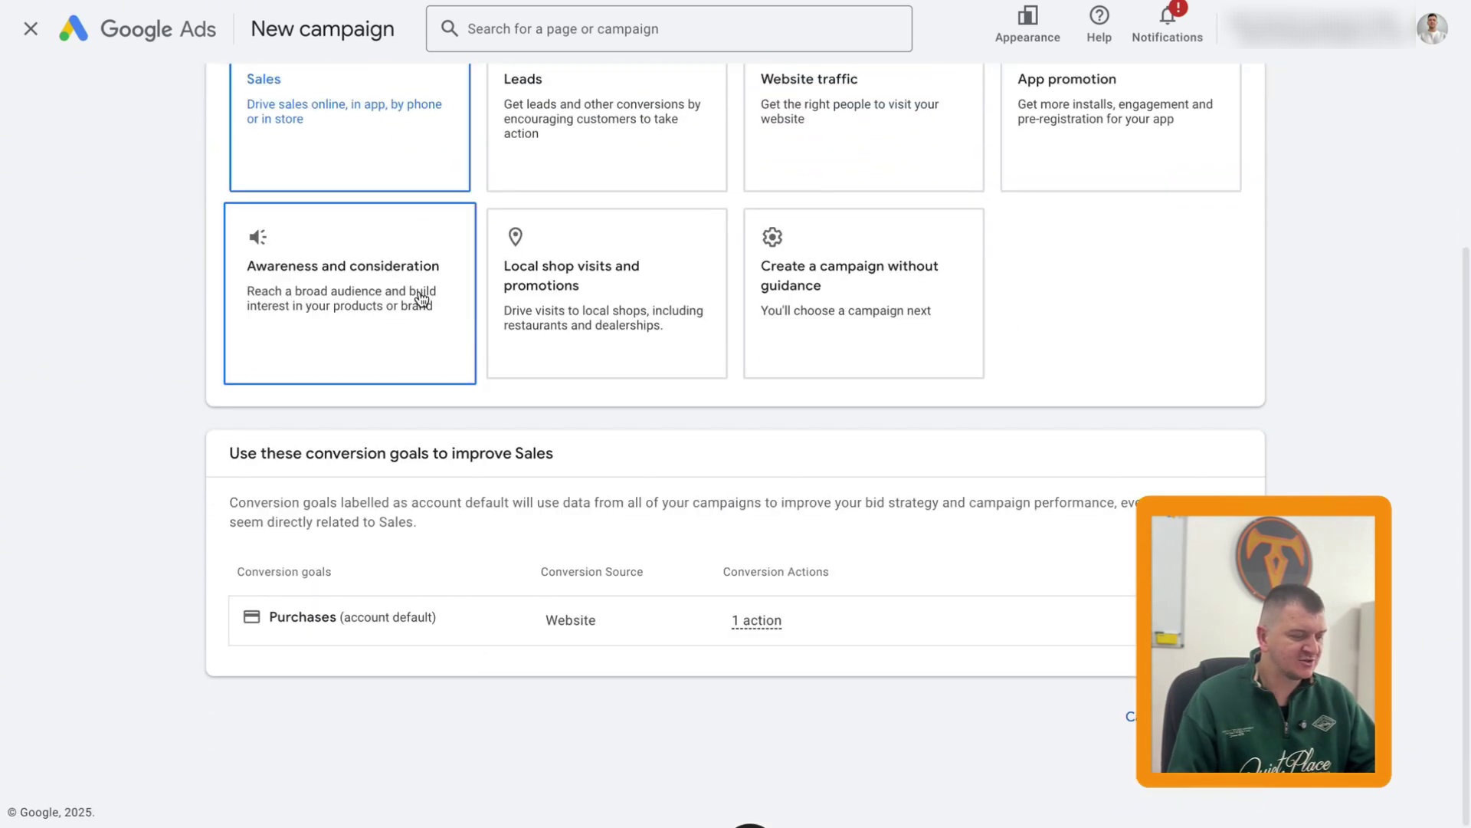
left_click(383, 135)
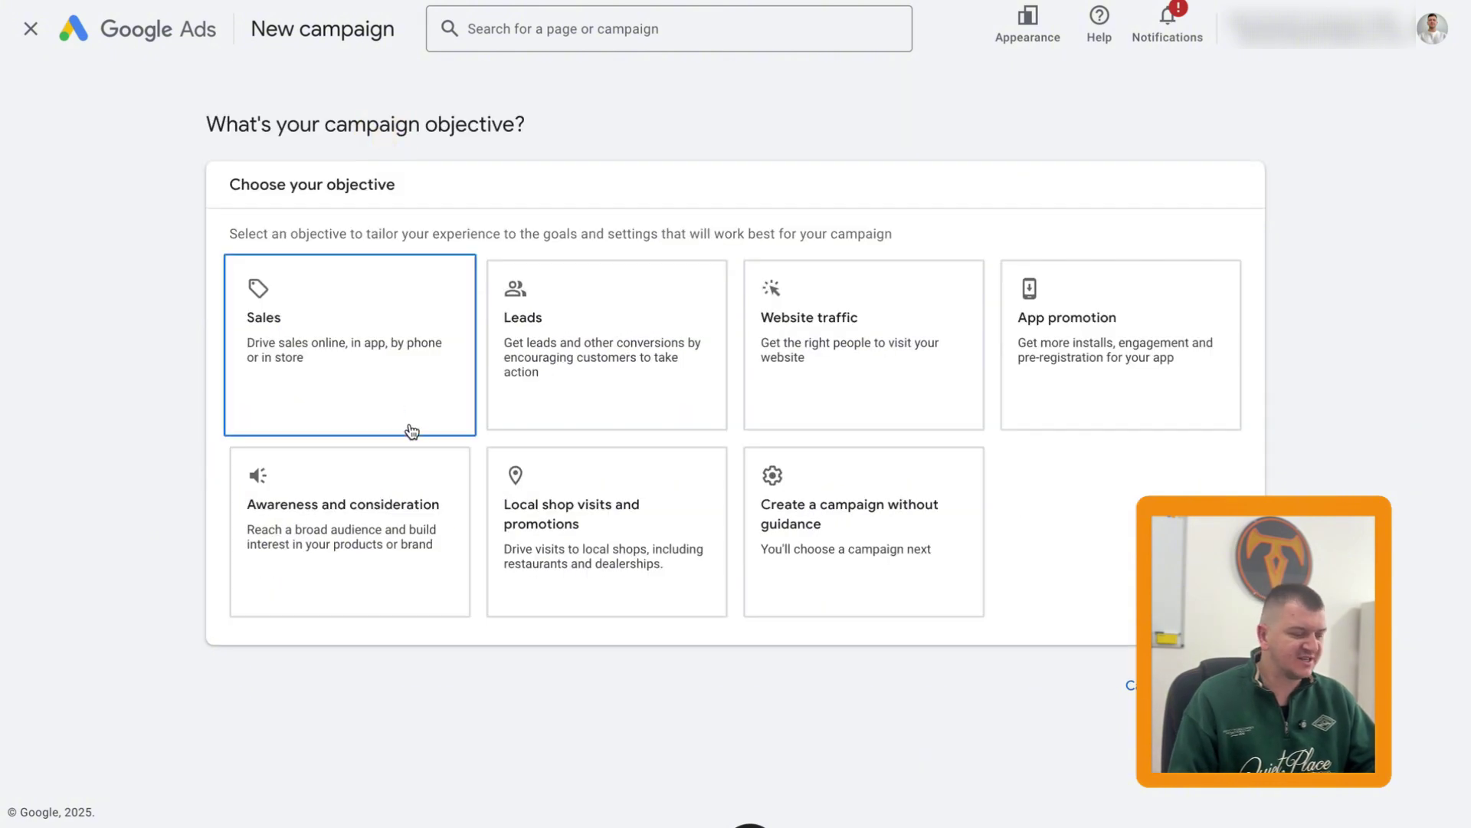
left_click(382, 372)
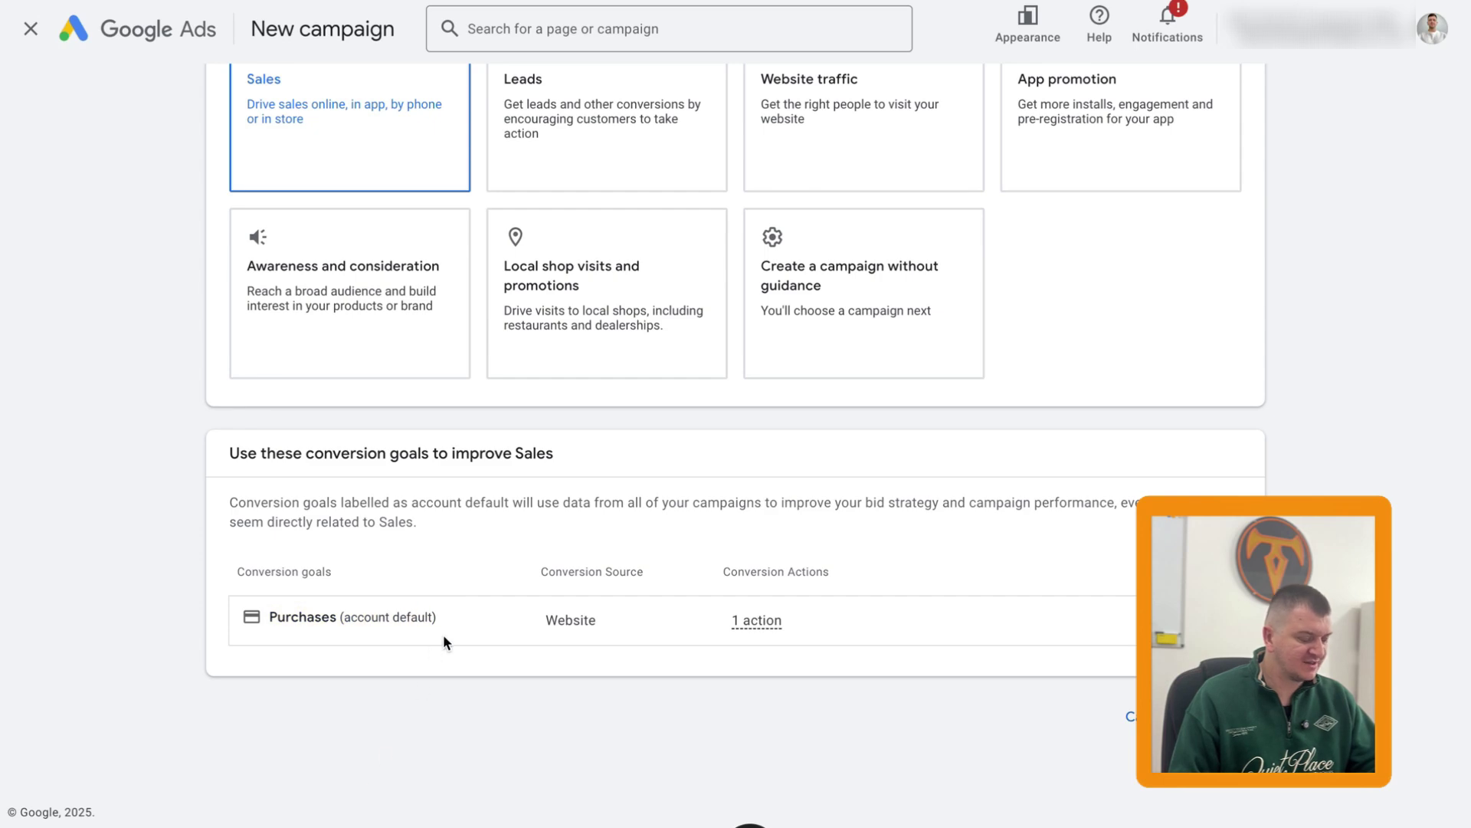
left_click(417, 709)
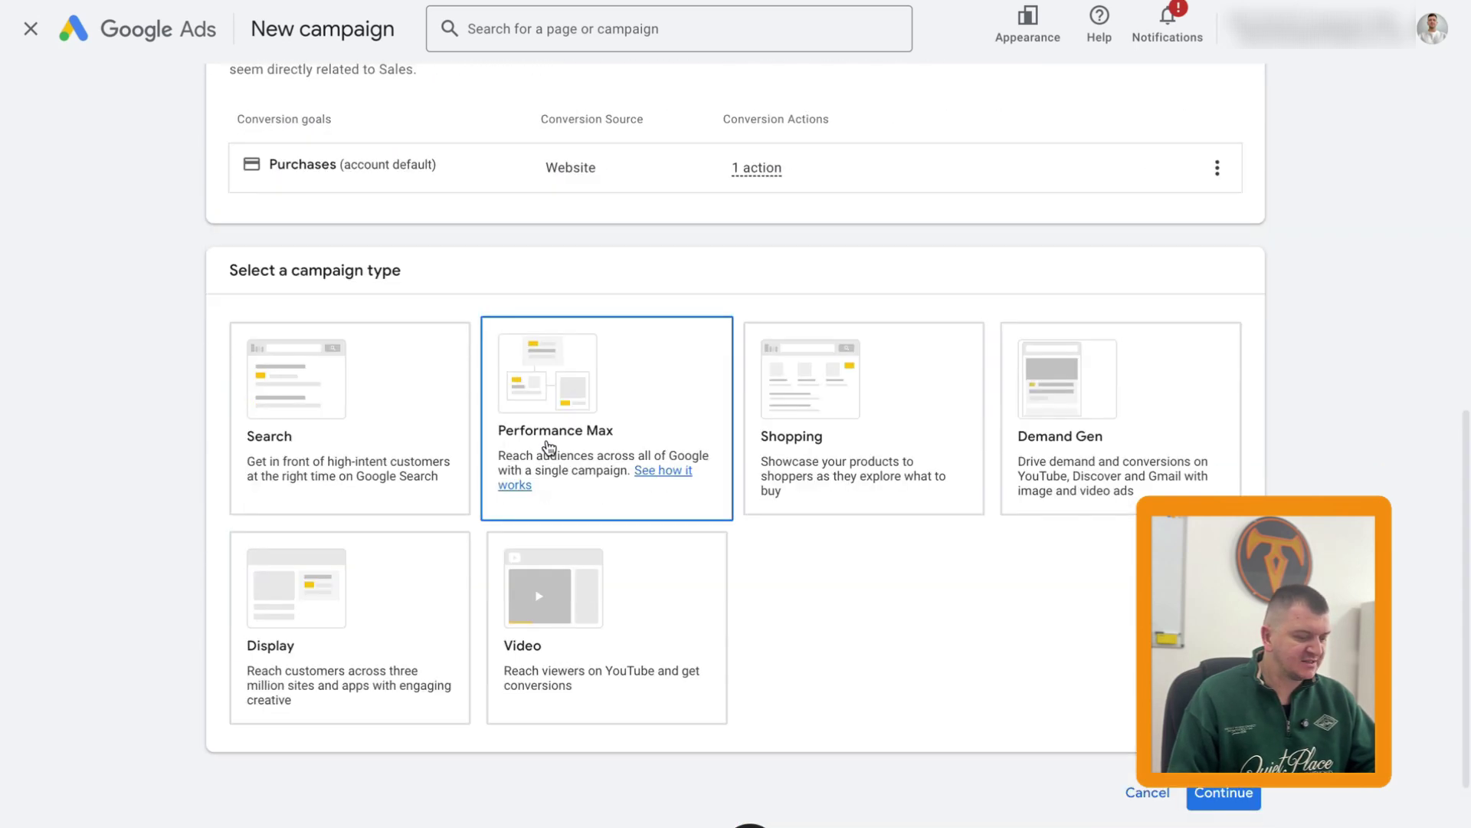
- Choose a Shopping campaign on the Merchant Center account with the Standard Shopping subtype, then continue
left_click(471, 453)
left_click(883, 409)
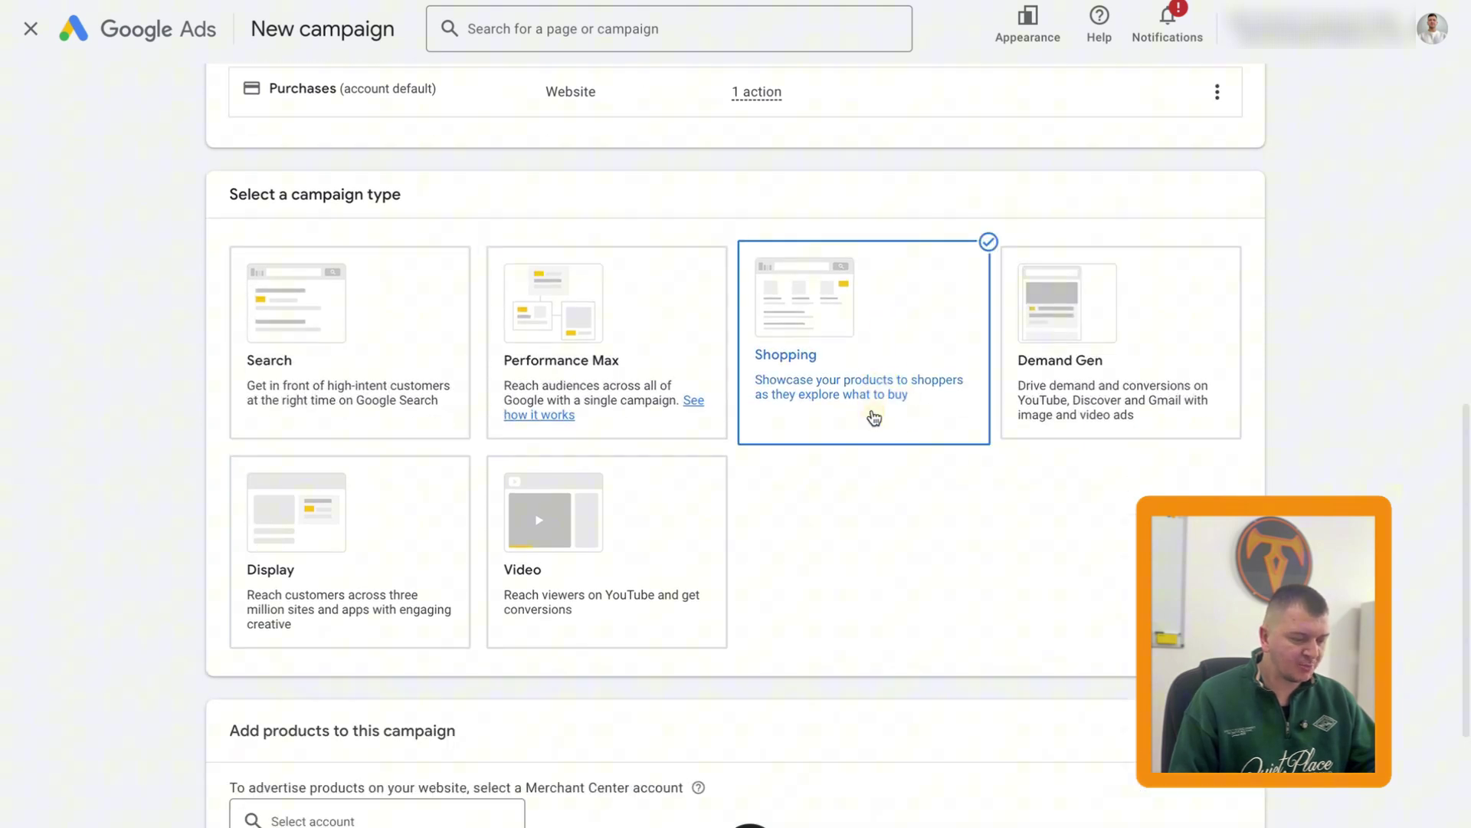
left_click(573, 538)
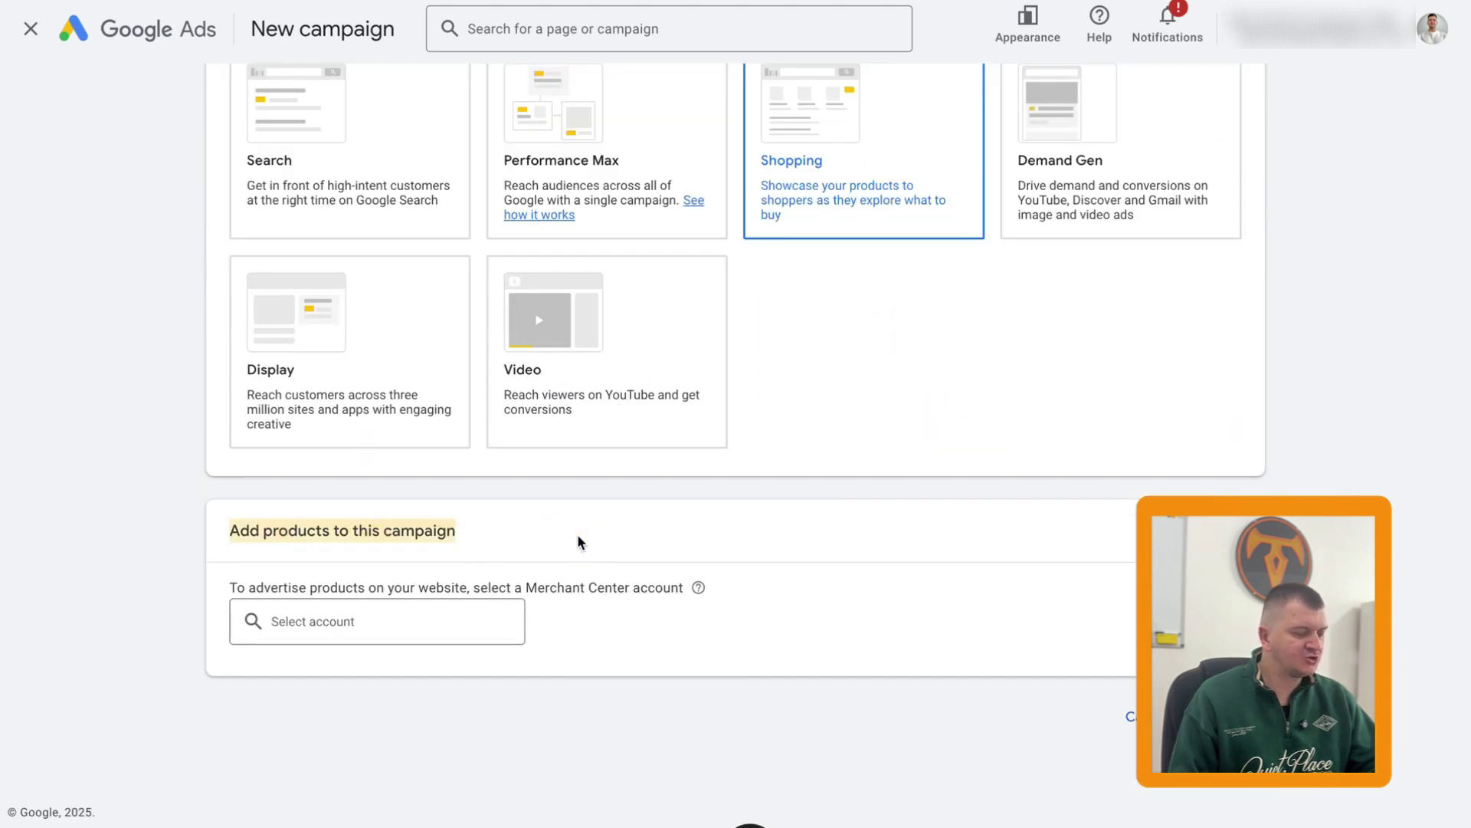
left_click(486, 634)
scroll(452, 535, "down", 3)
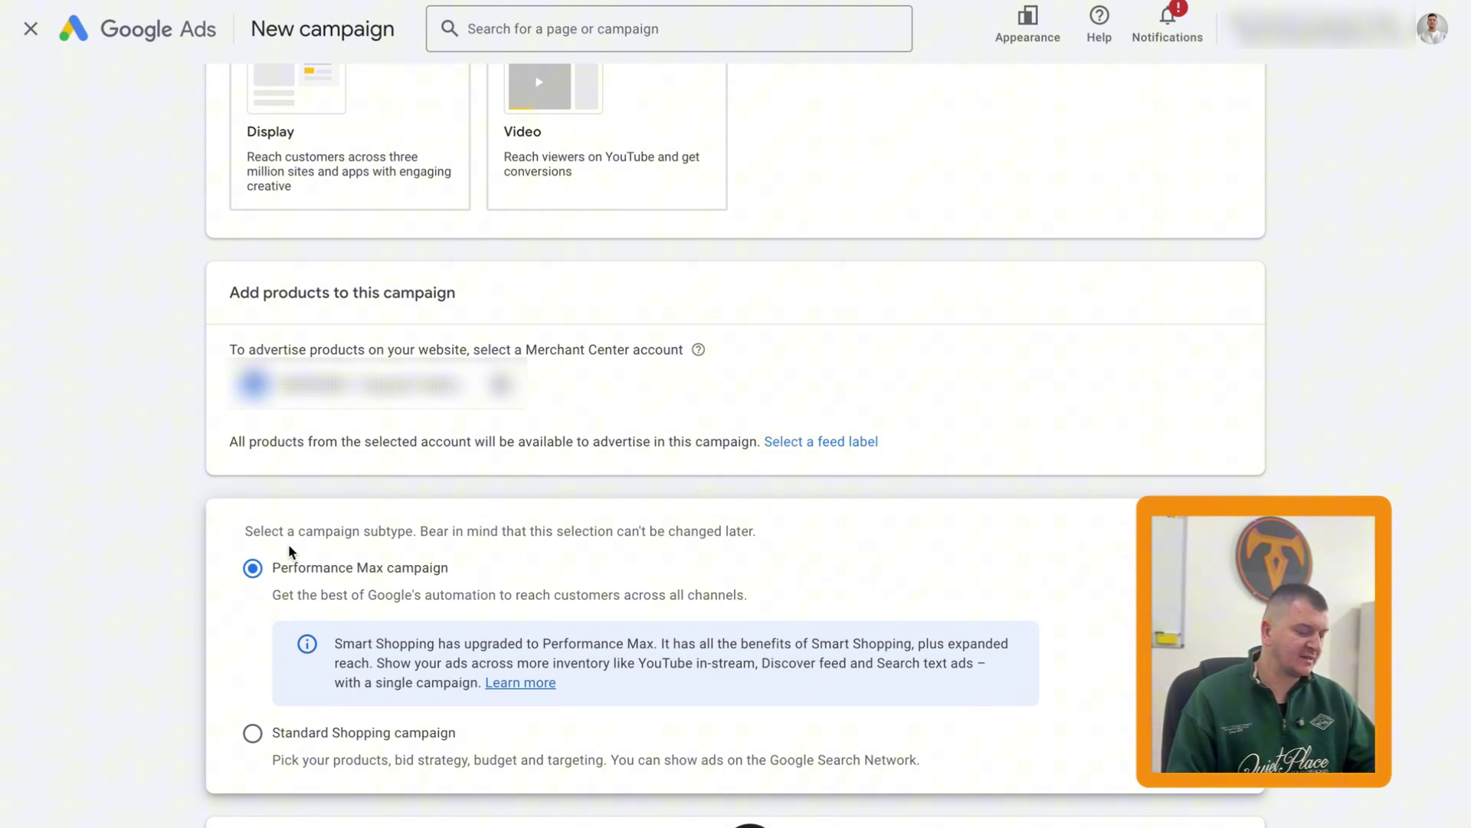
left_click(252, 736)
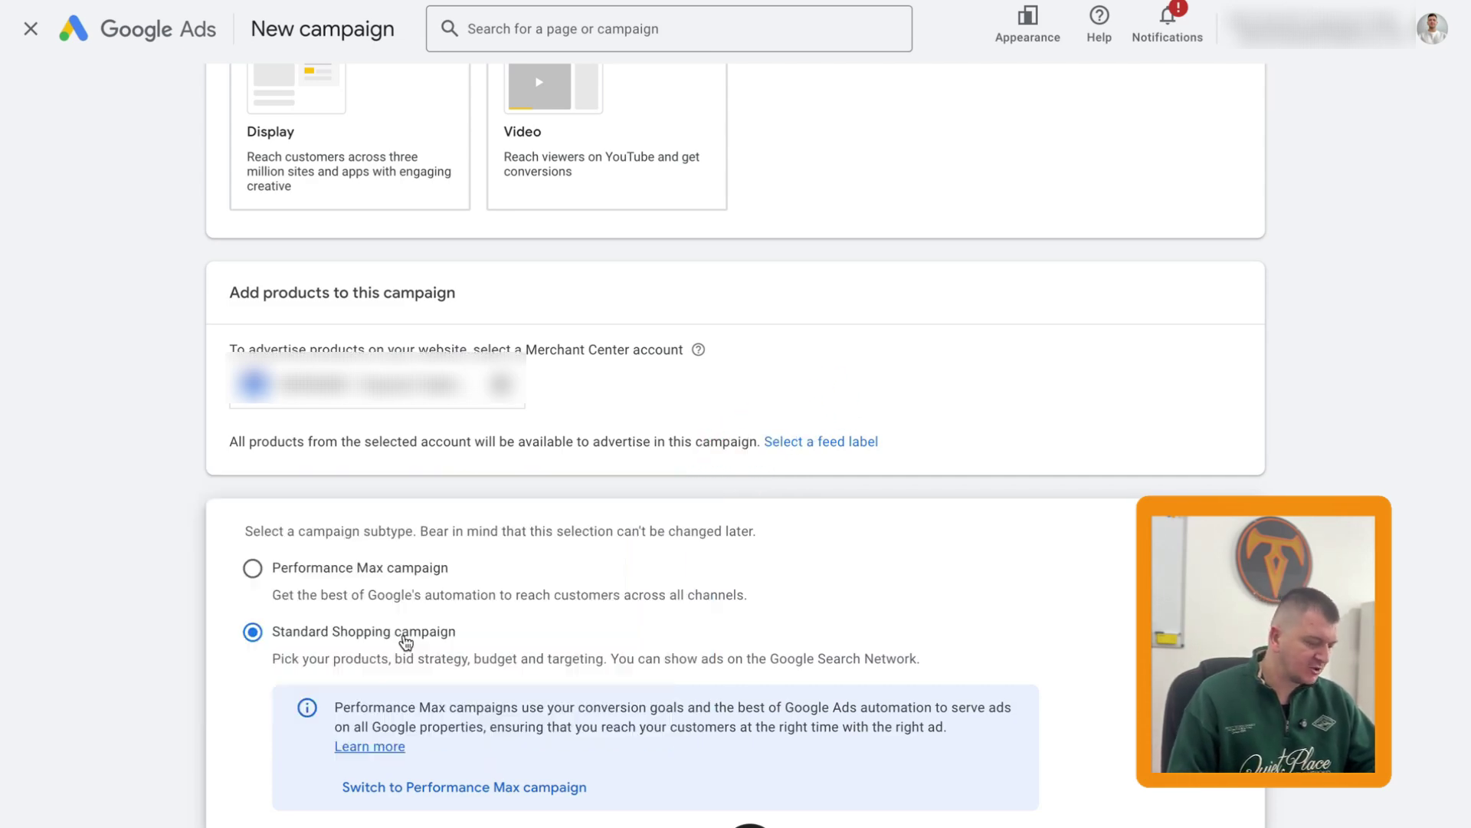
scroll(671, 570, "down", 3)
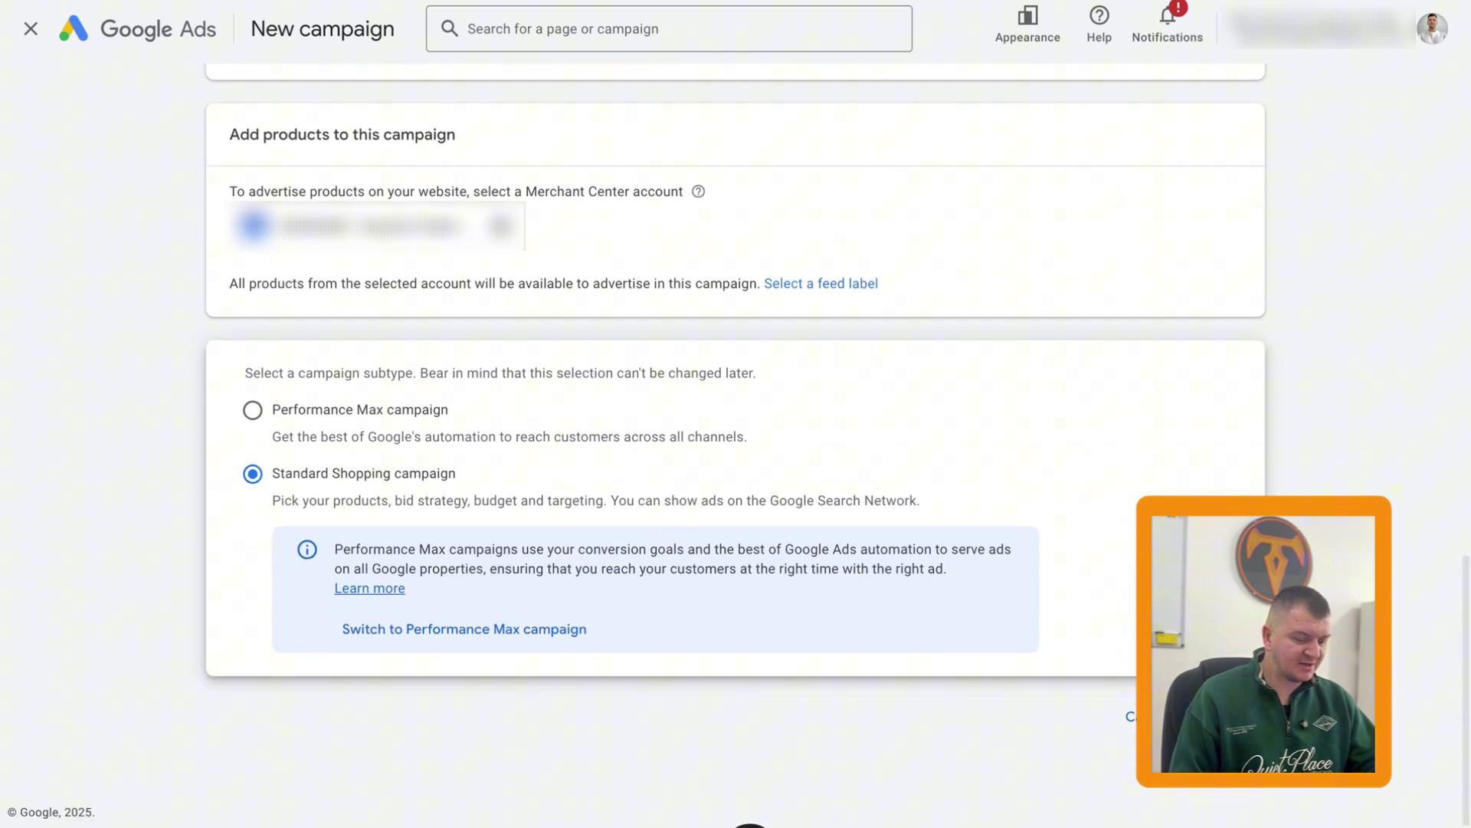
left_click(1196, 716)
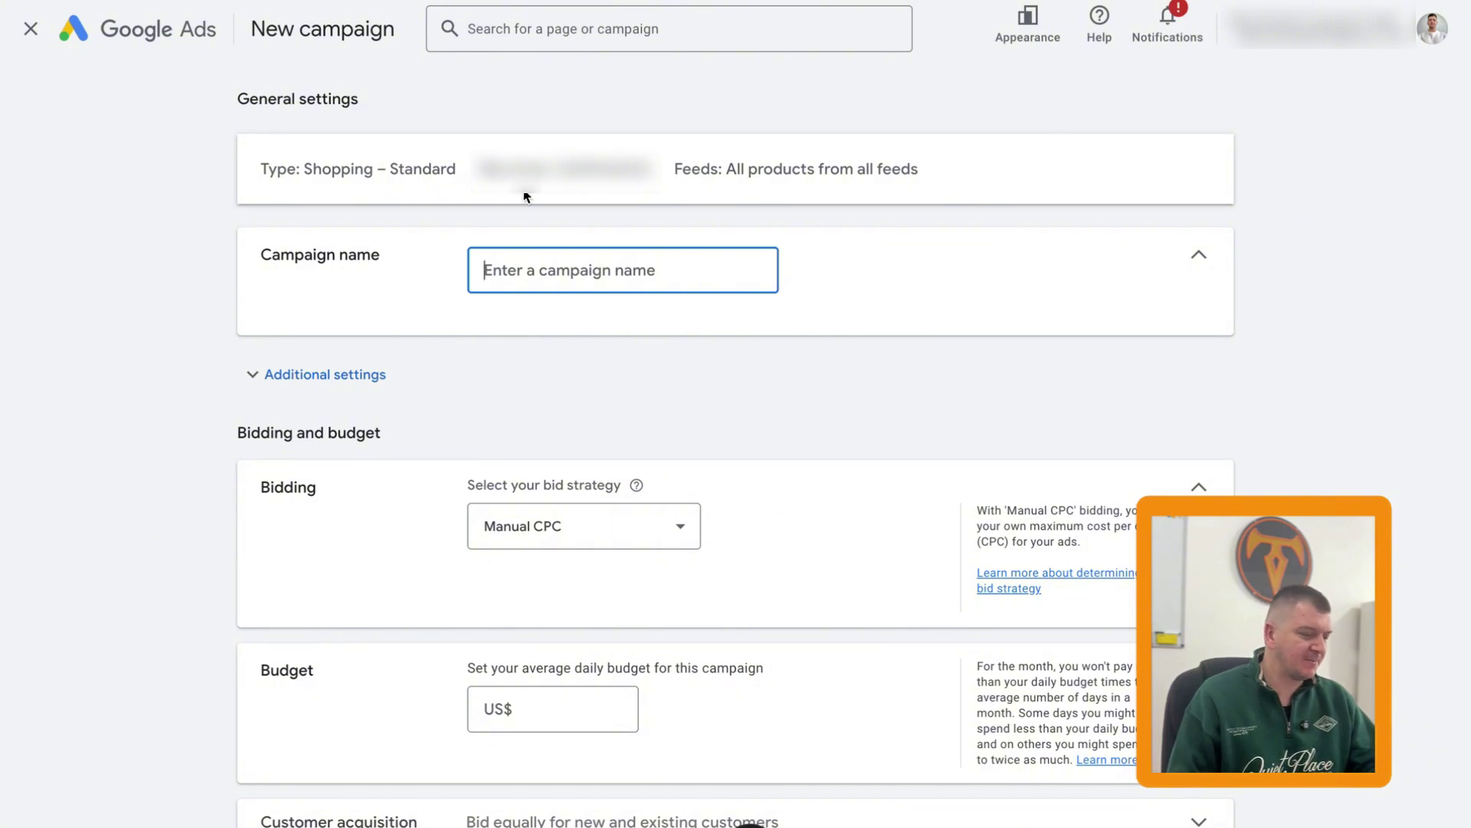
- Name the campaign 'SS for YT video'
left_click(611, 279)
type("SS for YT video")
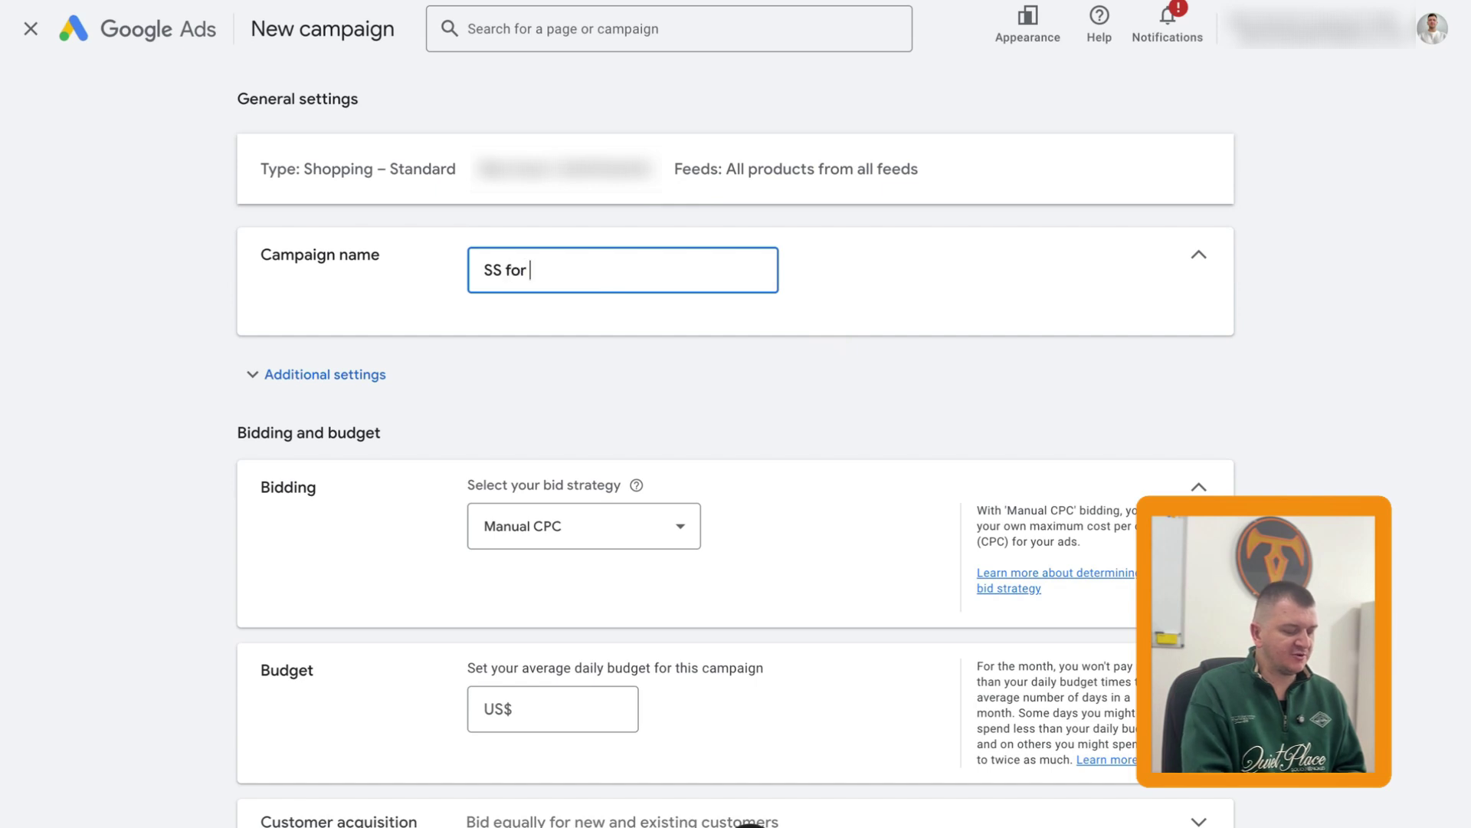
left_click(856, 481)
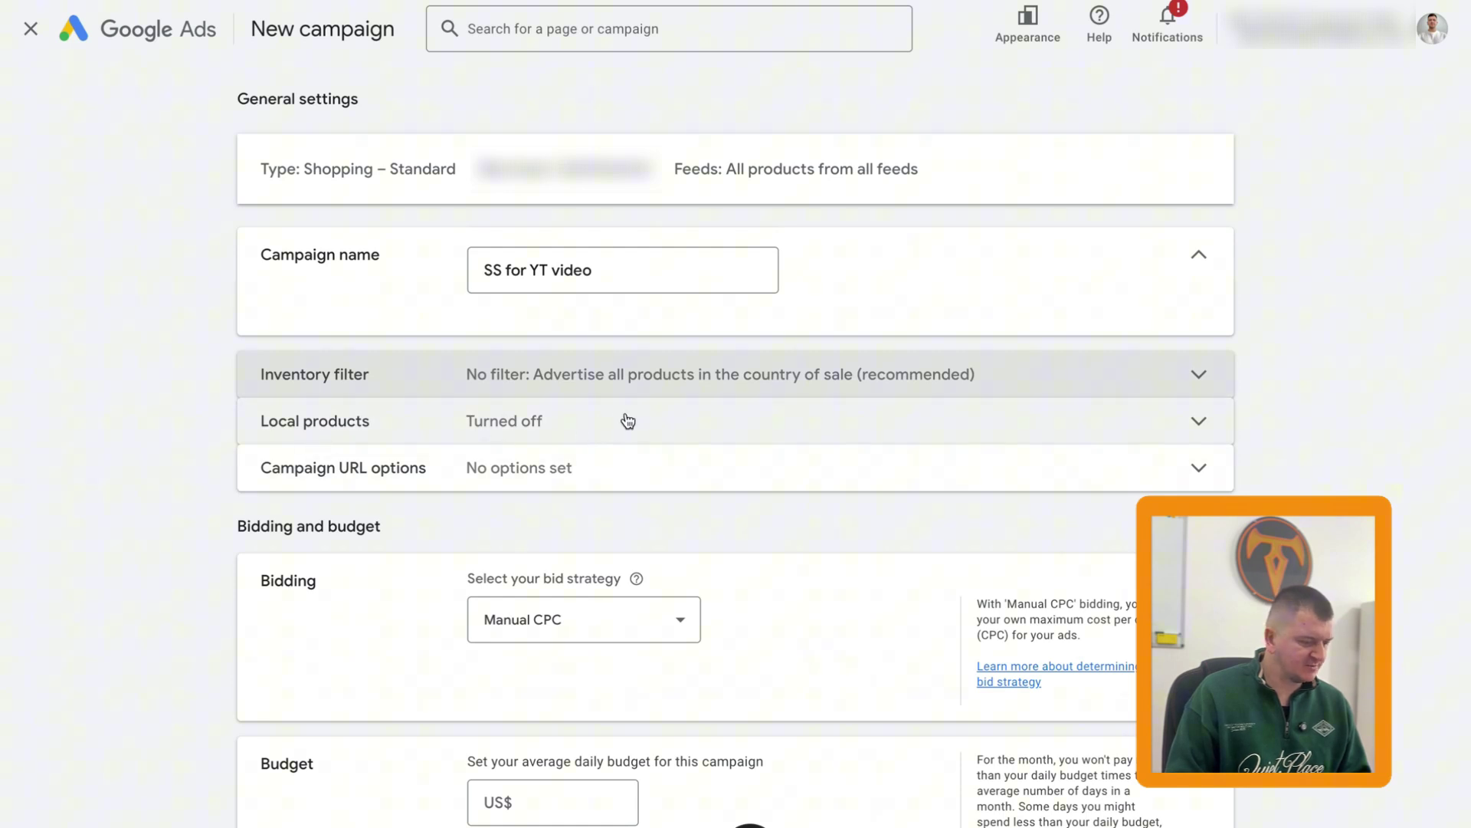
- Expand the campaign URL options and leave the tracking template empty
scroll(634, 418, "down", 1)
left_click(720, 451)
scroll(848, 452, "down", 1)
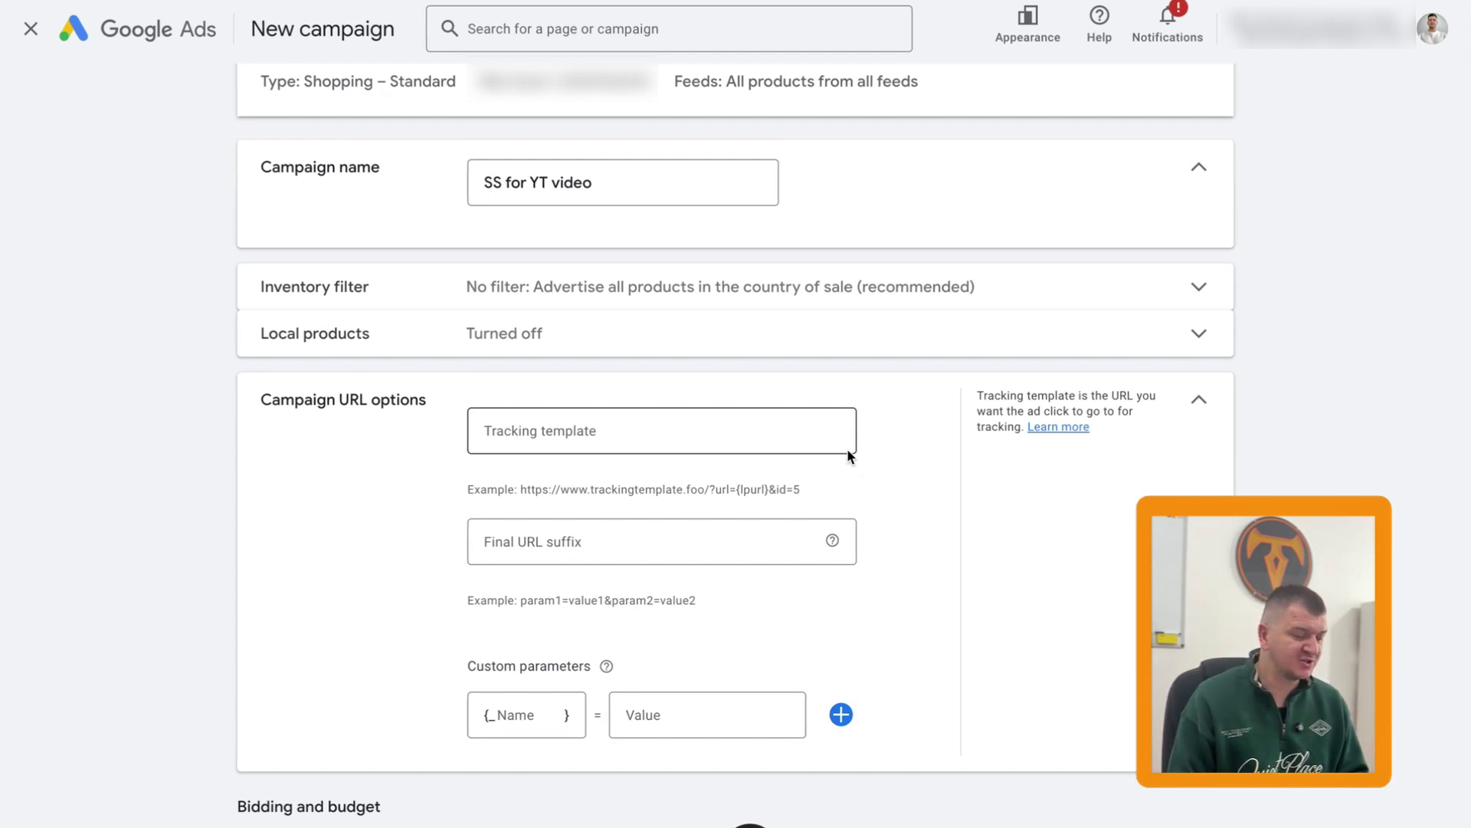
left_click(713, 430)
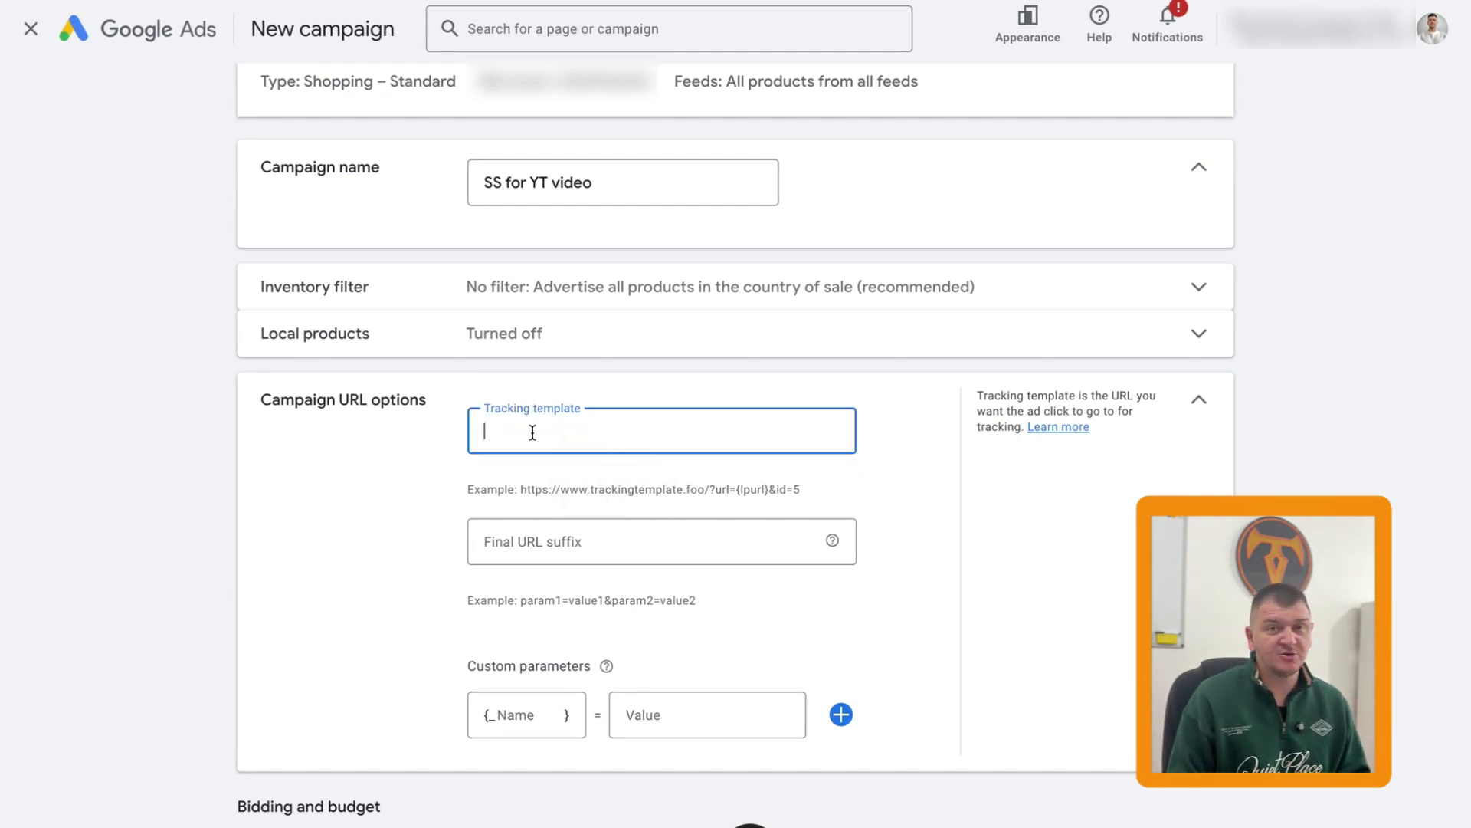
left_click(518, 410)
left_click(591, 421)
- Change the bid strategy to Target ROAS with a target of 200%
left_click(811, 525)
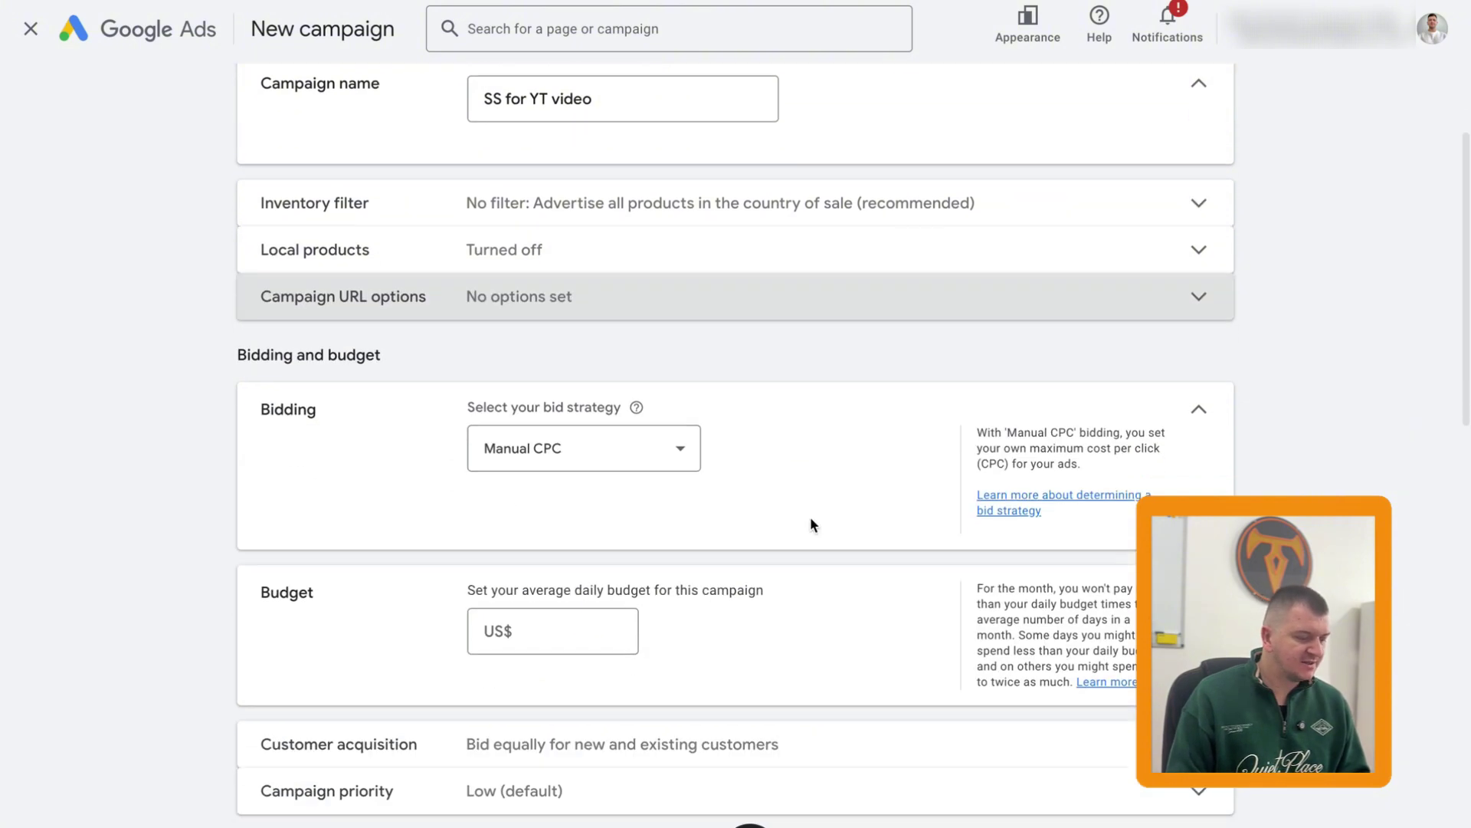
left_click(647, 457)
left_click(612, 503)
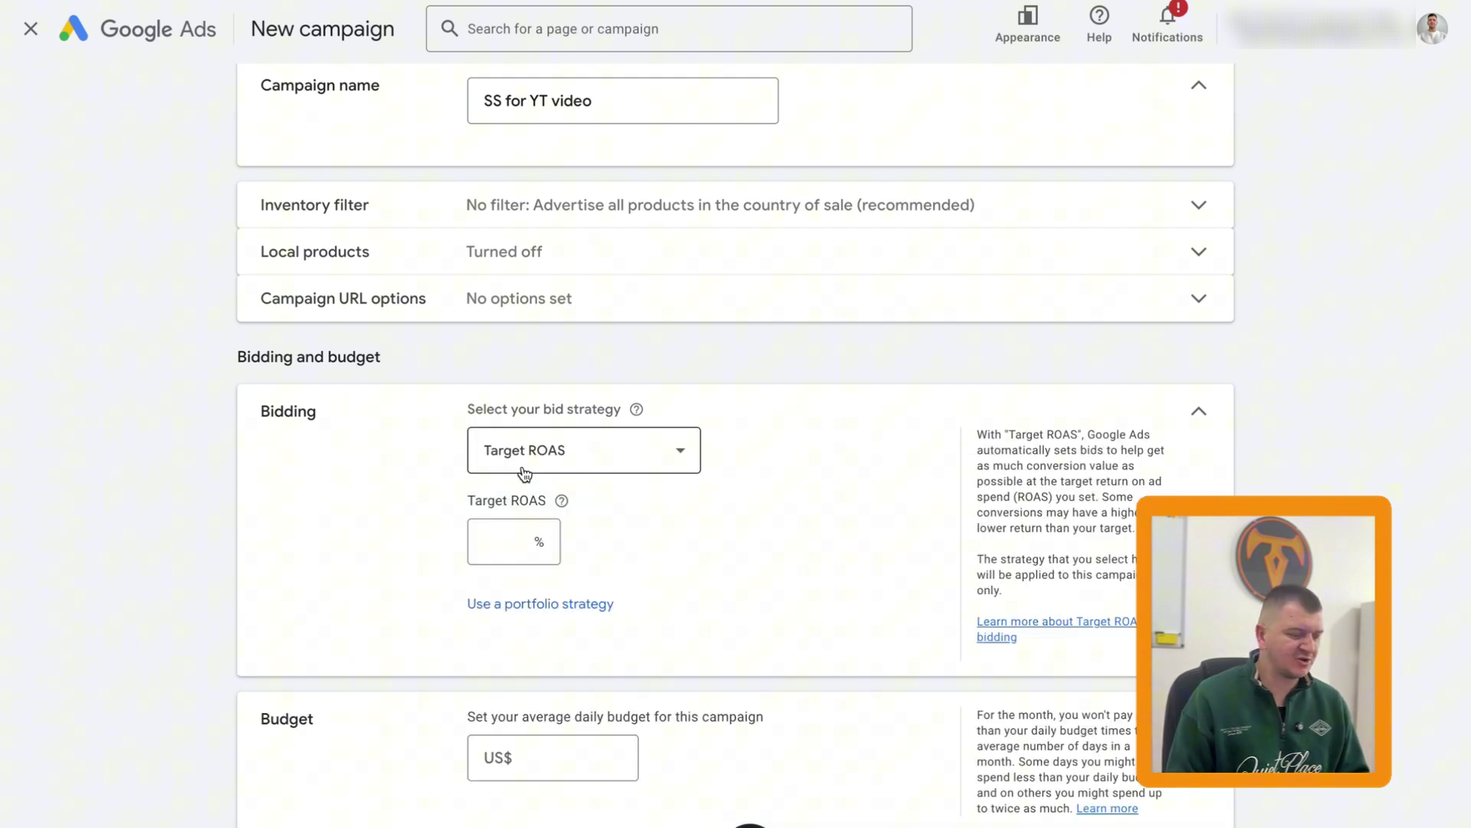
left_click(527, 539)
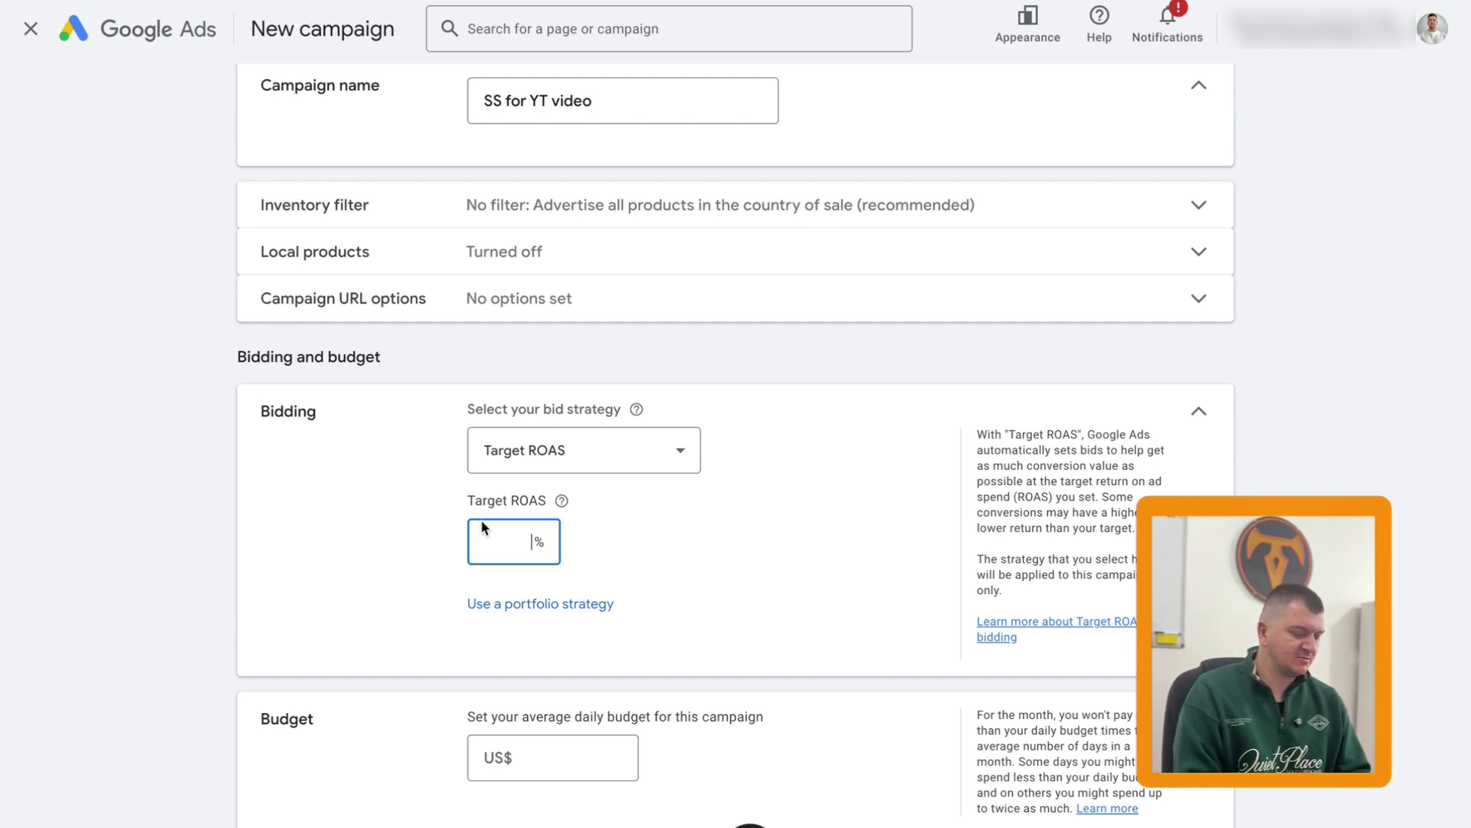
type("2")
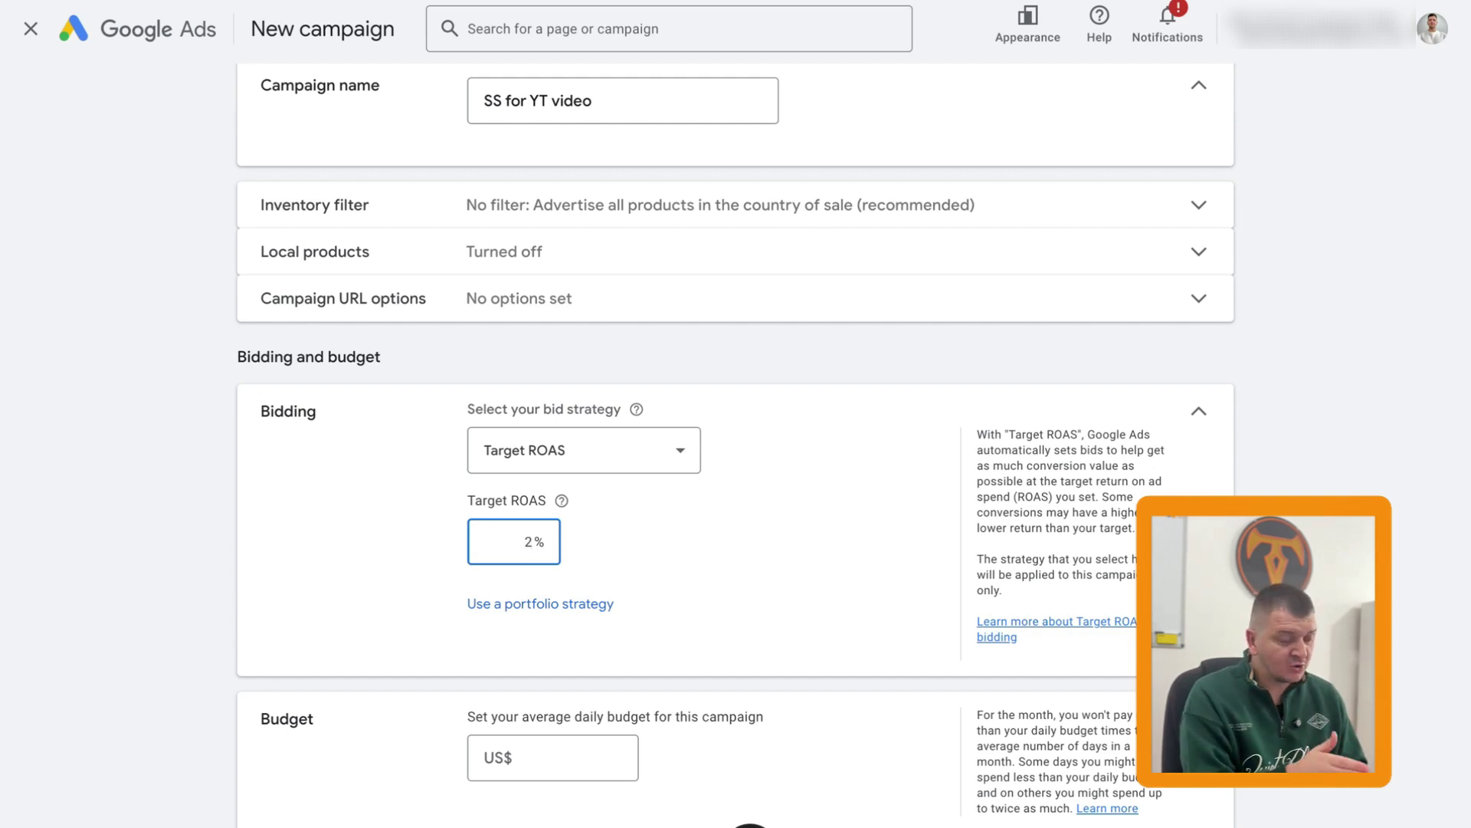
type("00")
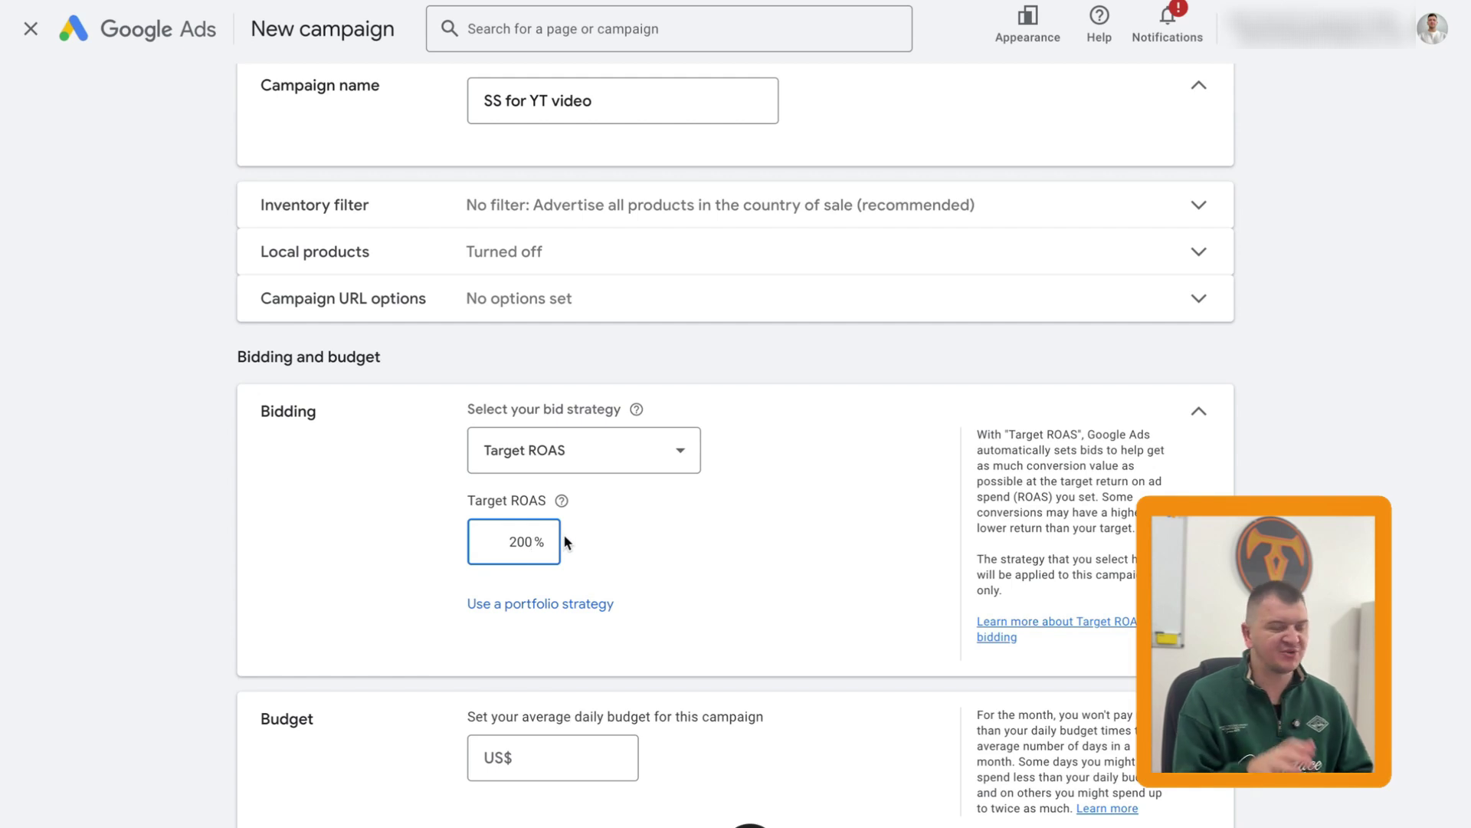
- Set the average daily budget to US$100
scroll(621, 543, "down", 5)
left_click(570, 323)
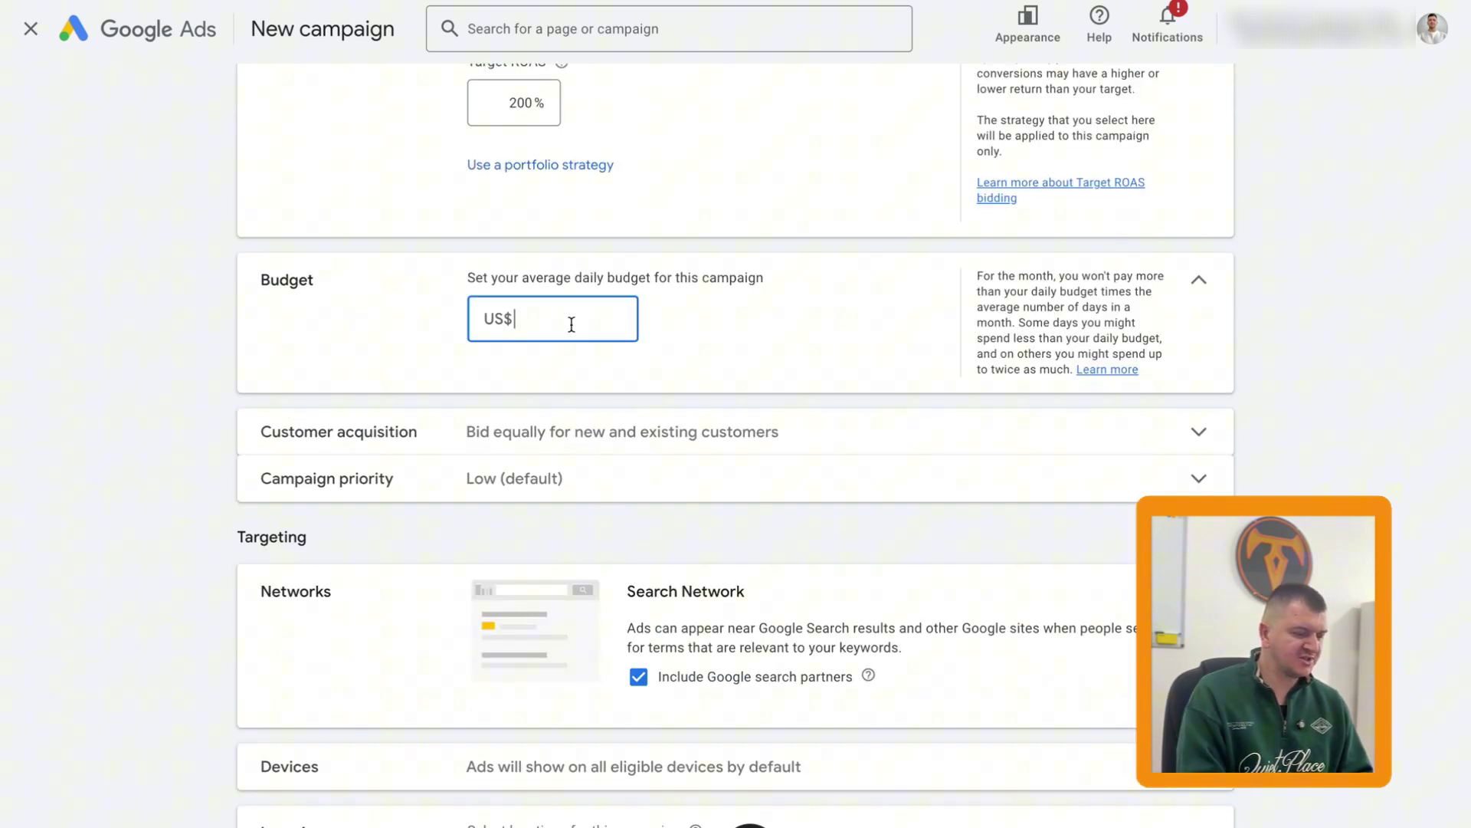
type("100")
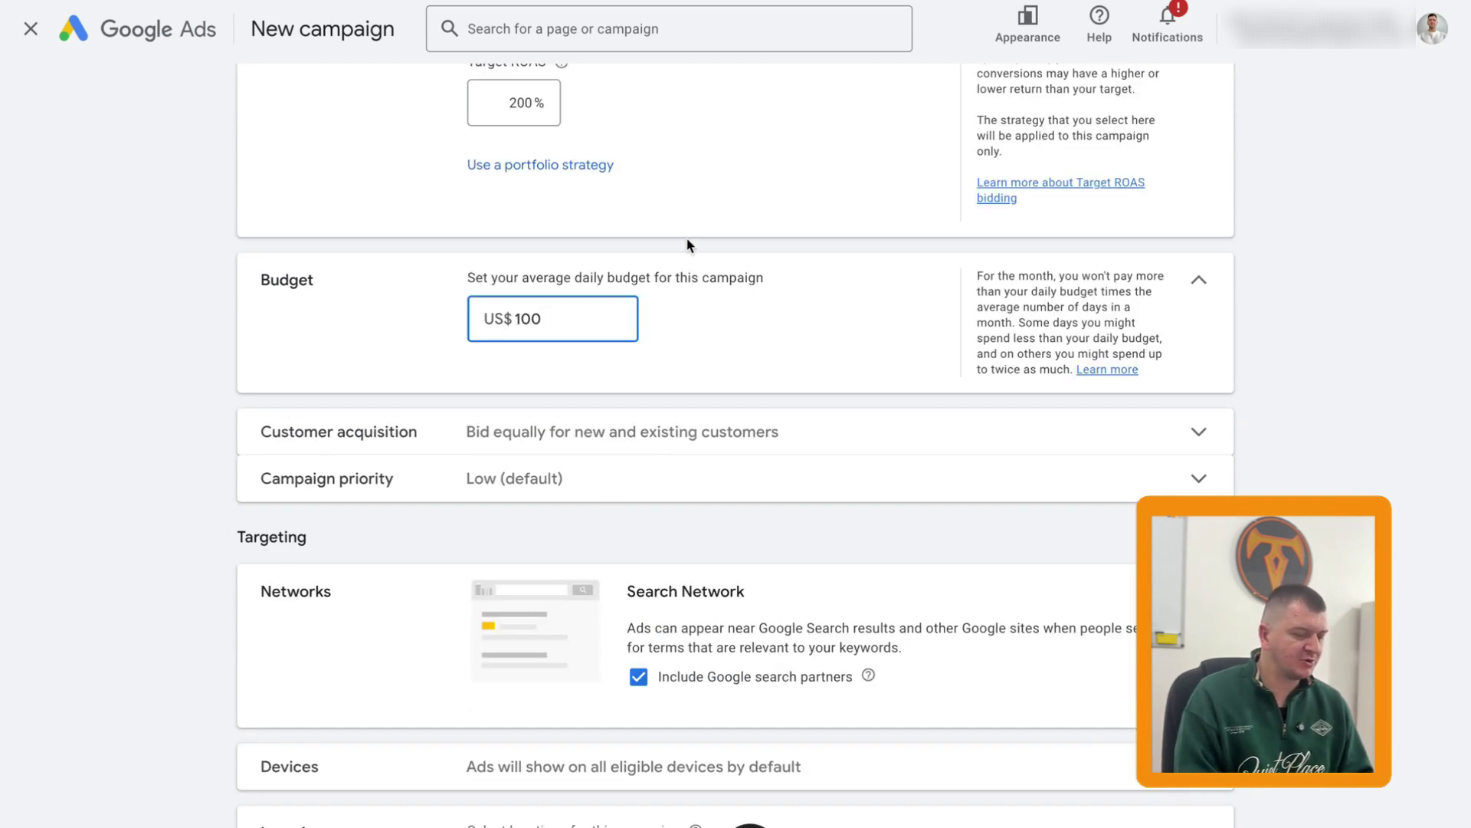
left_click(695, 256)
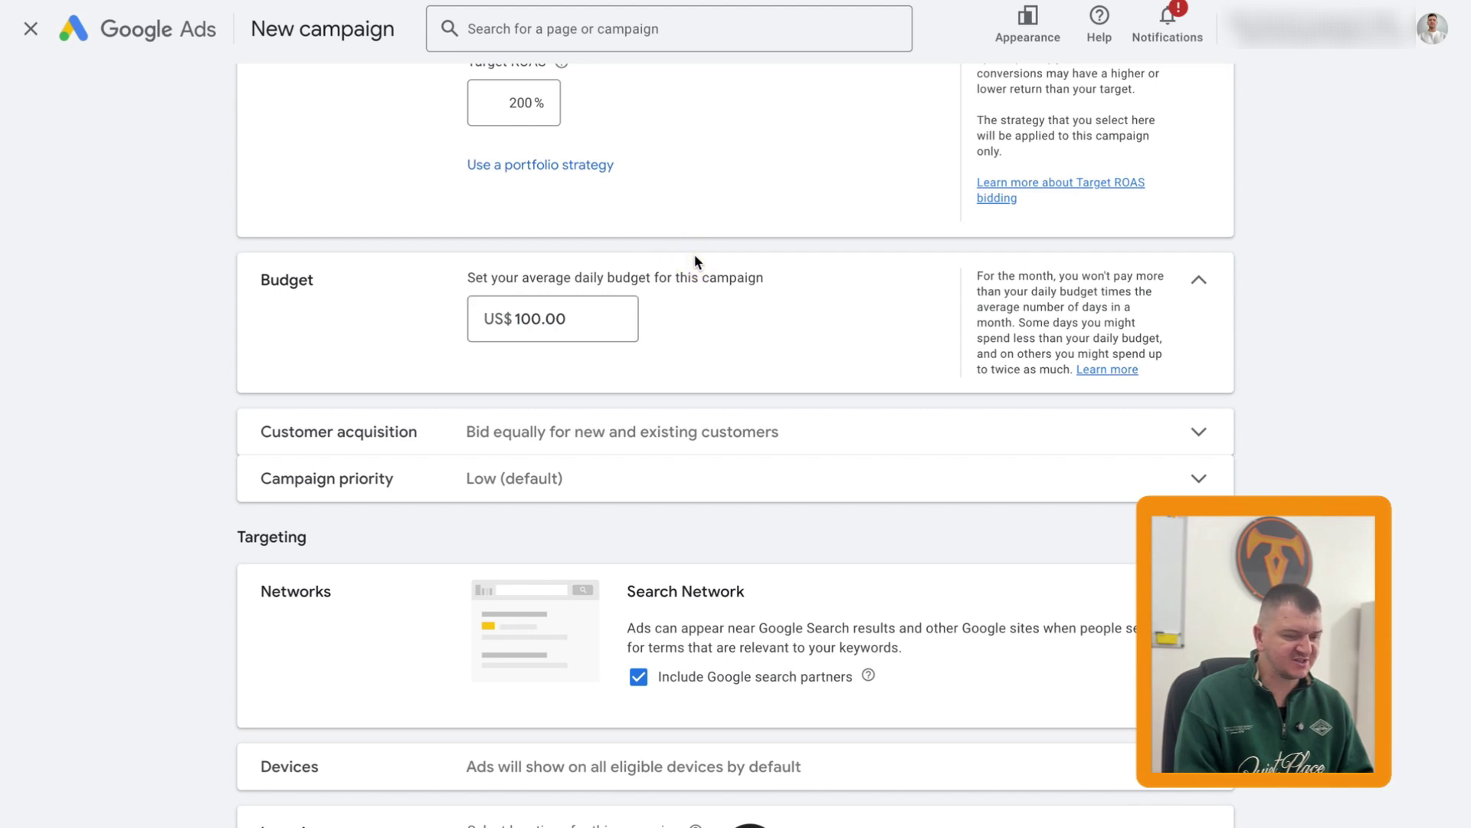
- Leave customer acquisition unchanged and campaign priority Low, and untick Google search partners
left_click(711, 417)
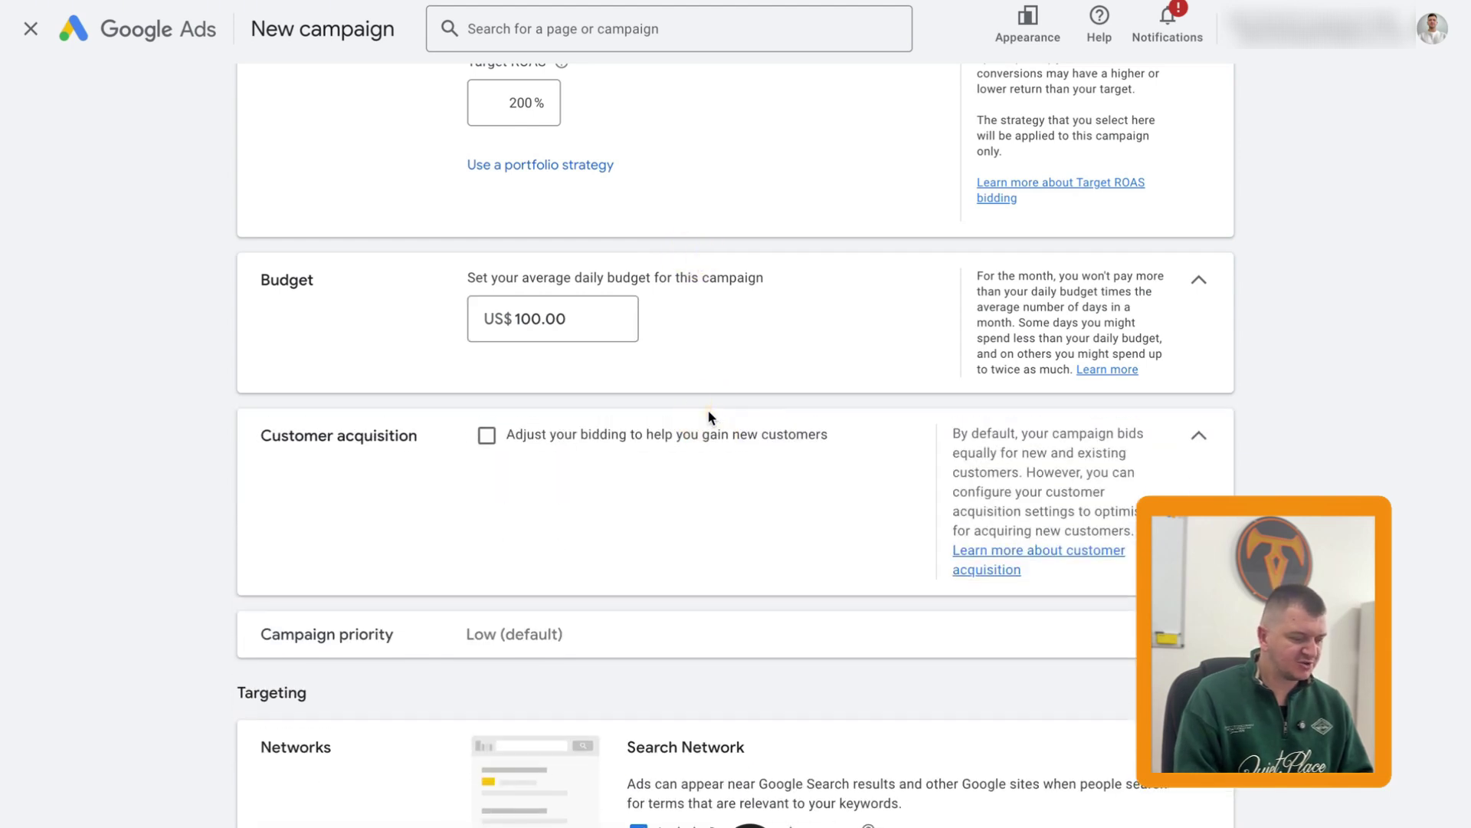
left_click(1196, 433)
left_click(1057, 483)
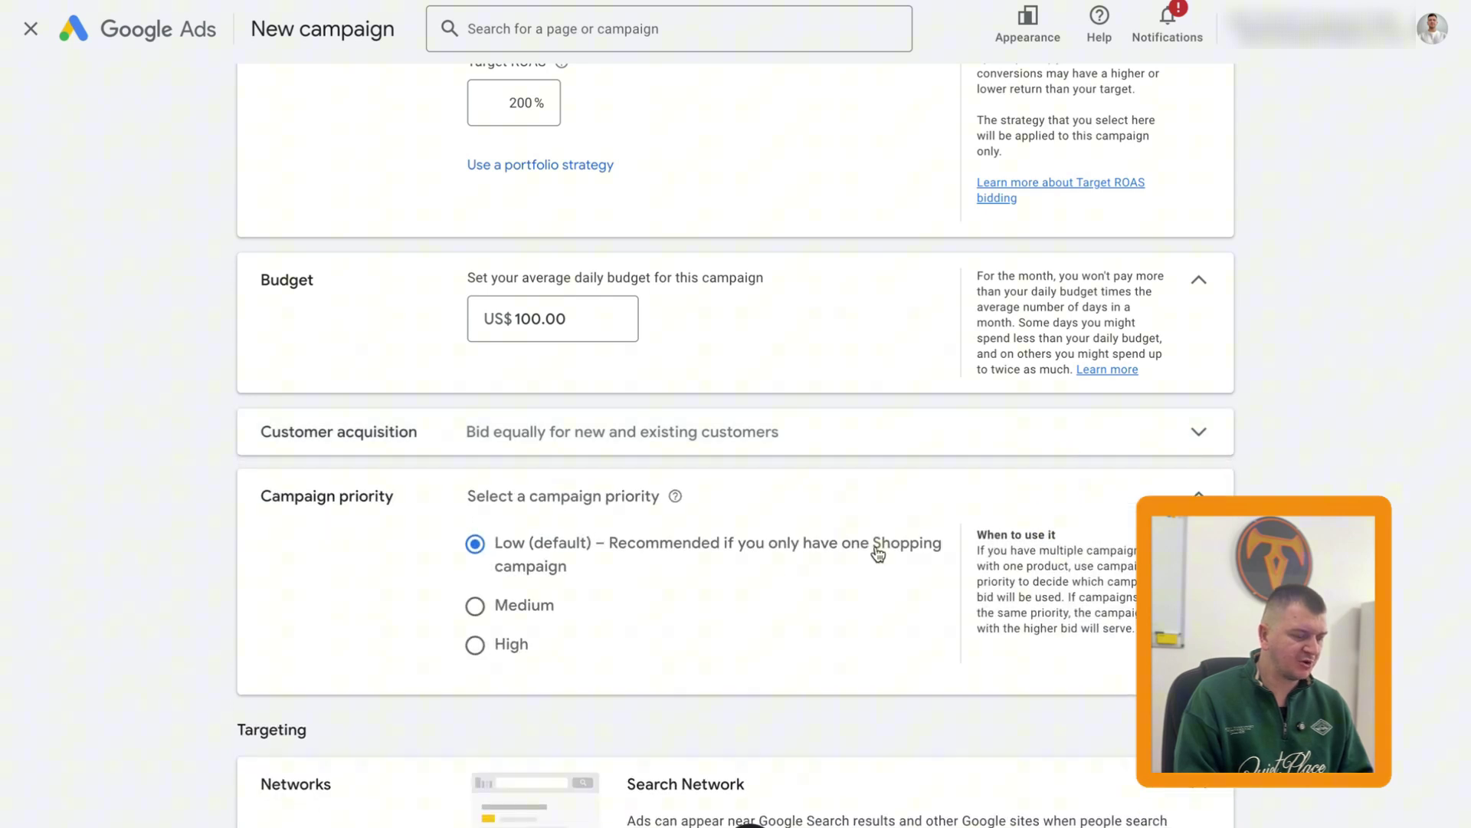
left_click(778, 512)
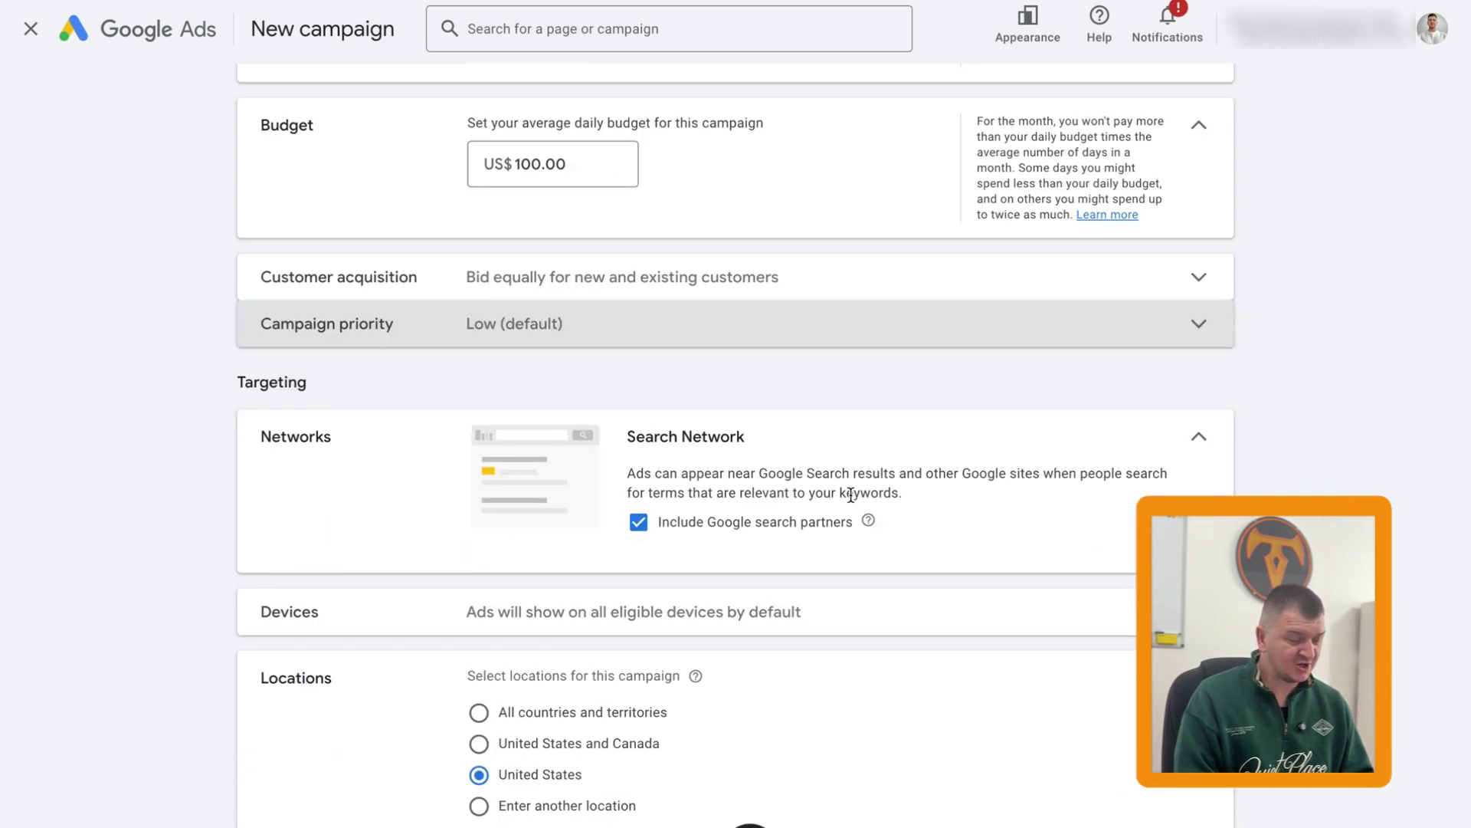
left_click(638, 522)
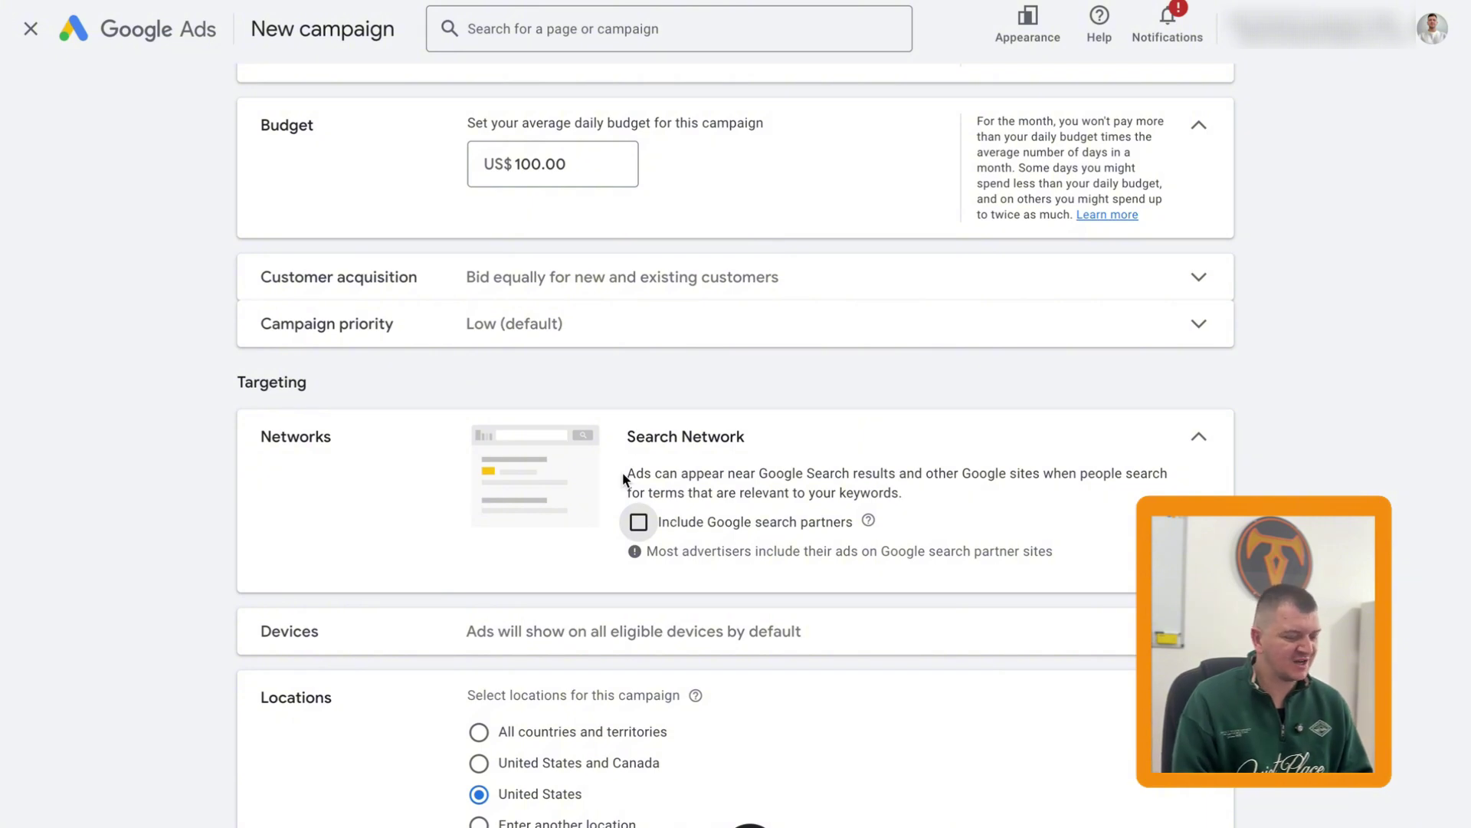
scroll(659, 520, "down", 1)
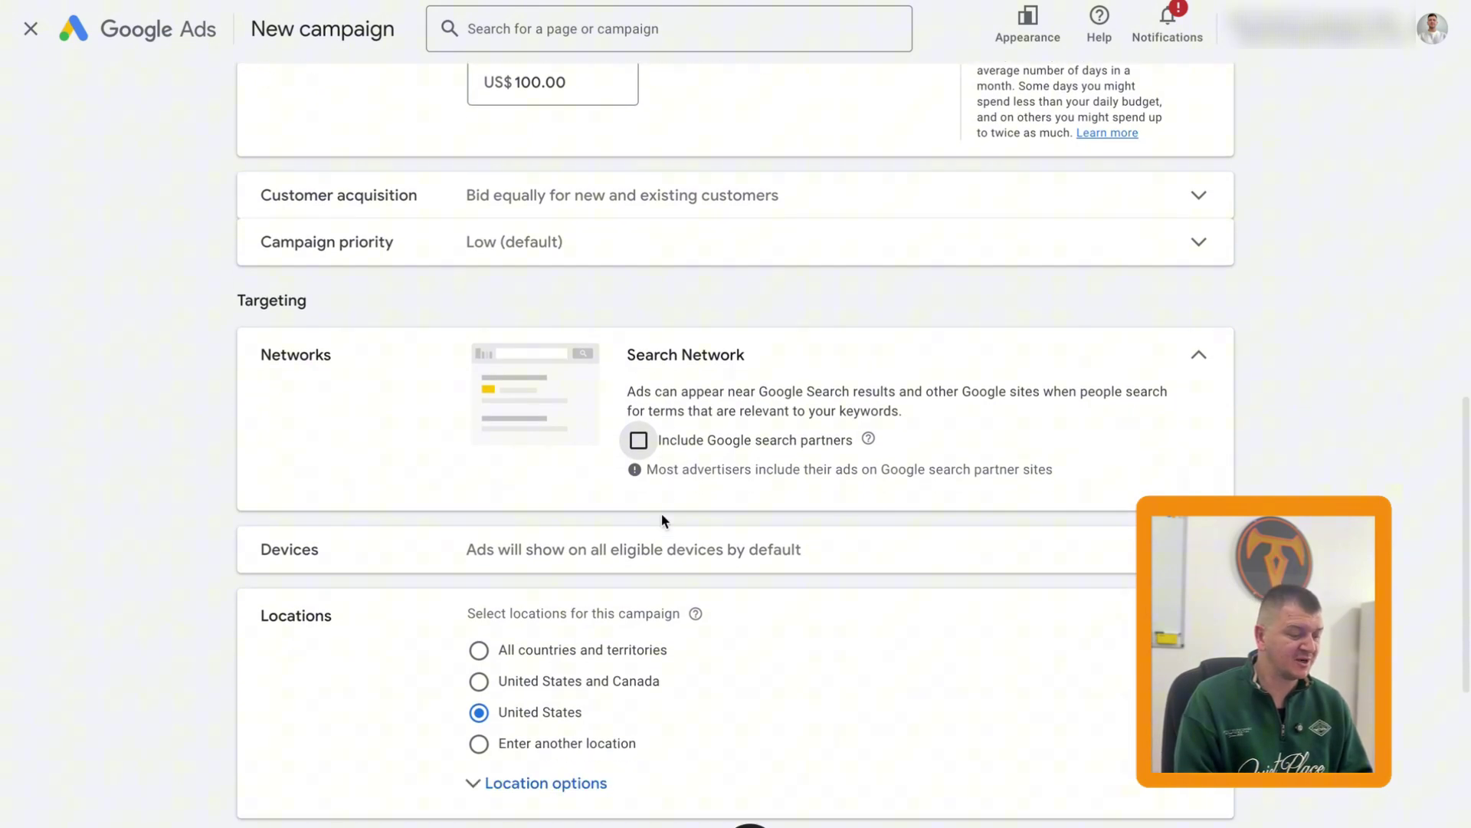
scroll(662, 519, "down", 1)
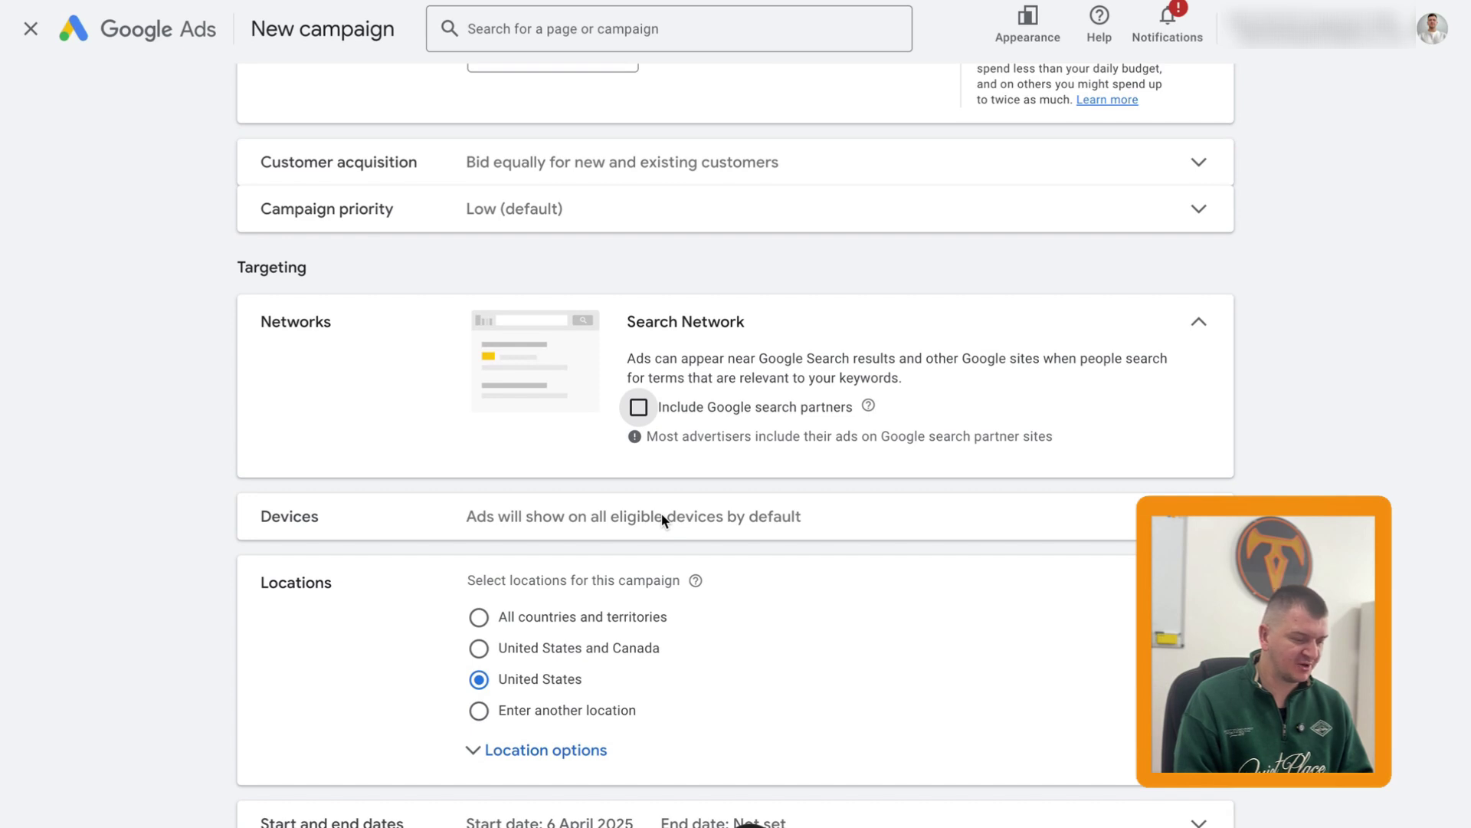
- Set the location option to Presence, reaching only people in or regularly in the United States
scroll(664, 519, "down", 3)
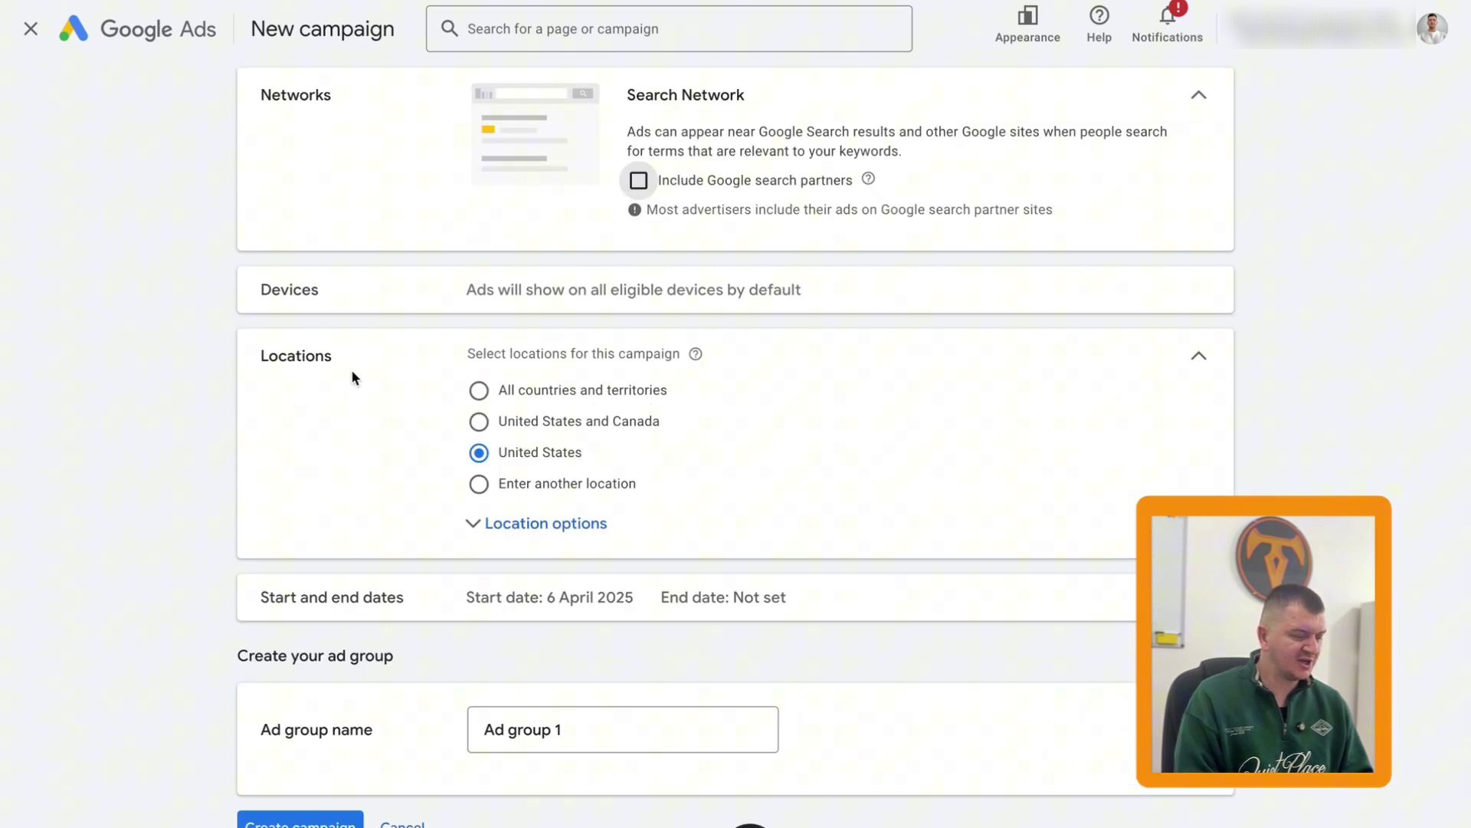
left_click(493, 527)
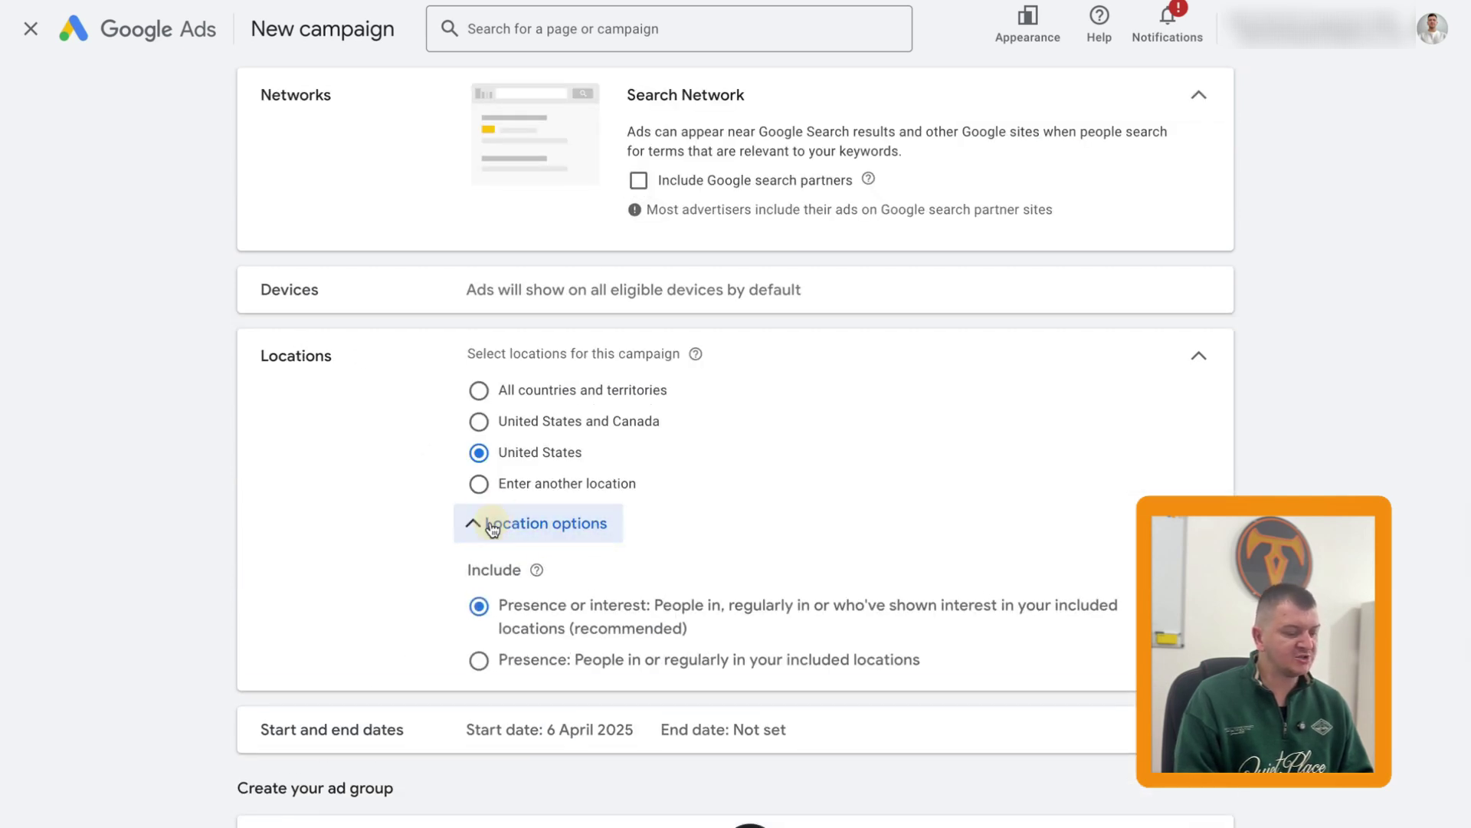
left_click(483, 664)
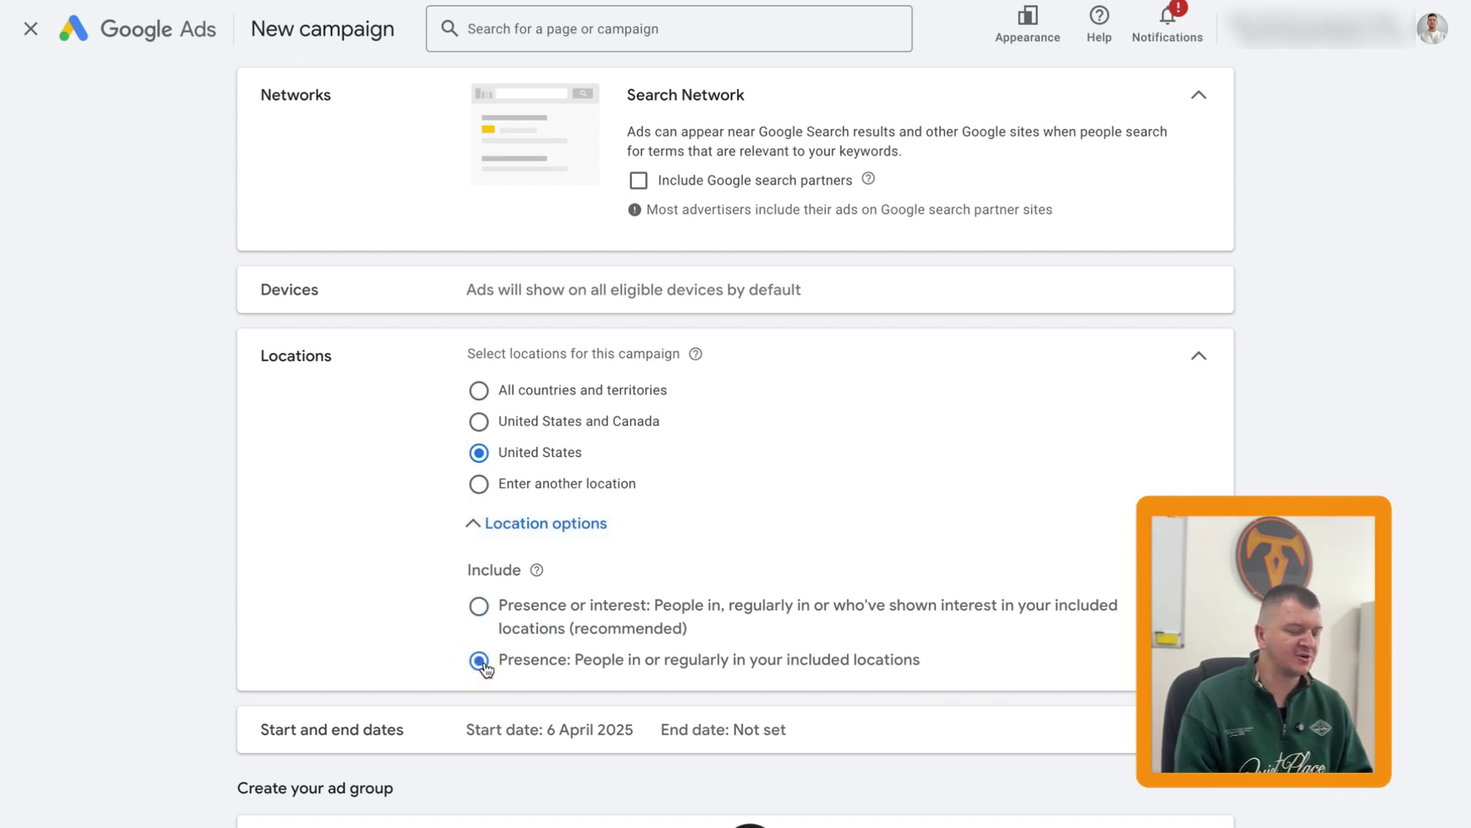
left_click(479, 609)
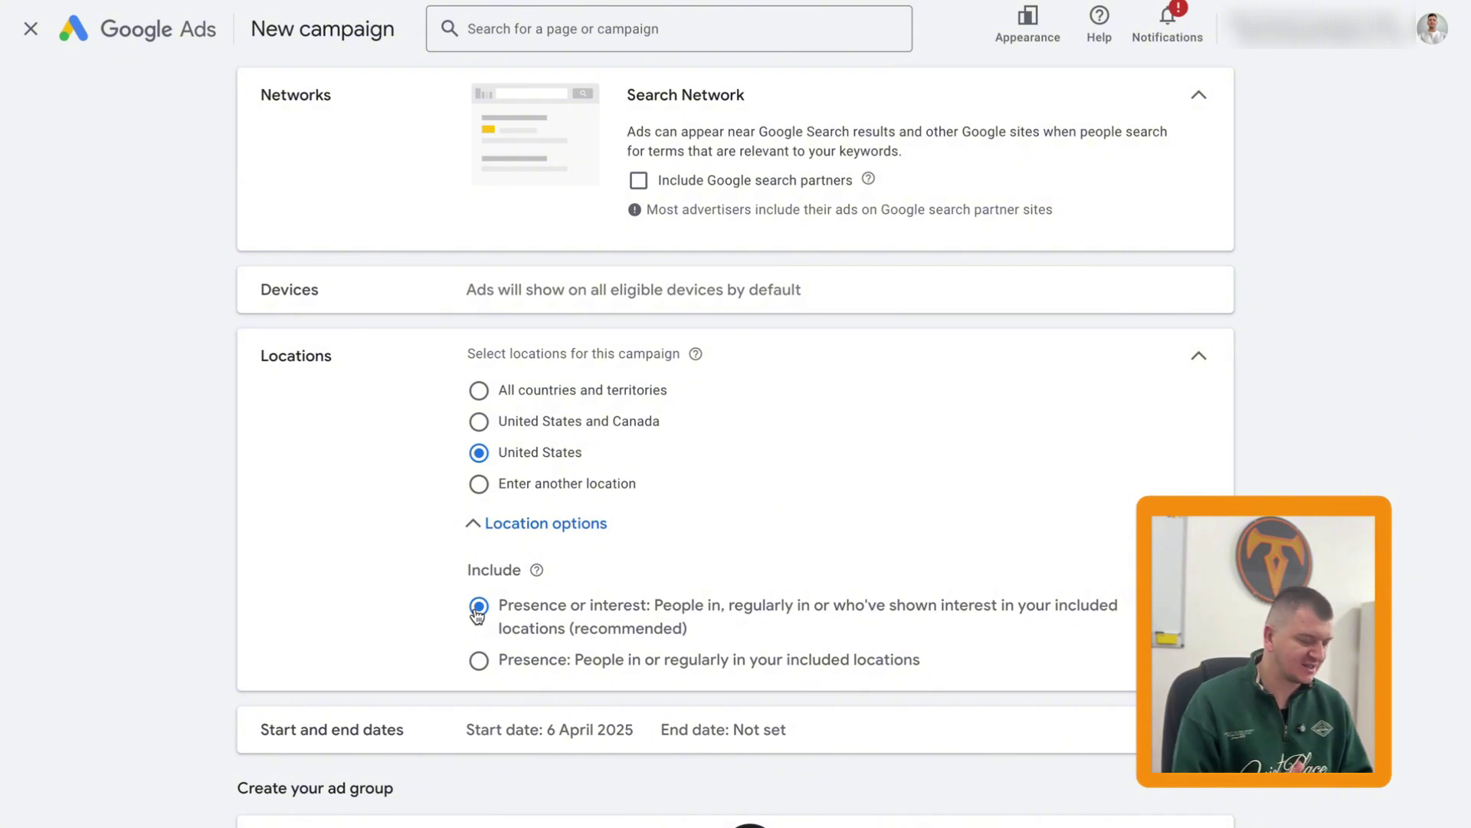
left_click(483, 661)
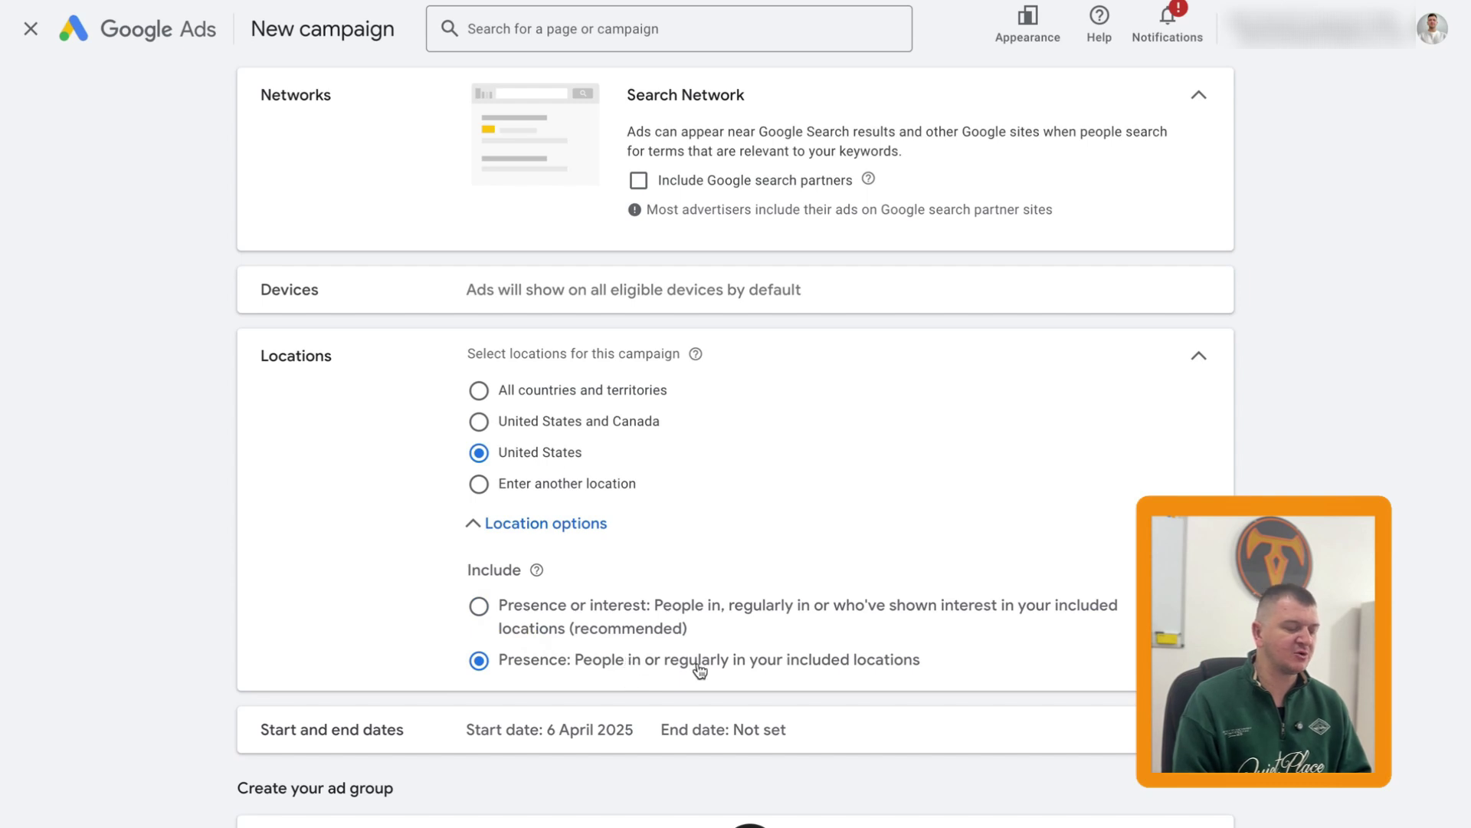
scroll(576, 627, "down", 3)
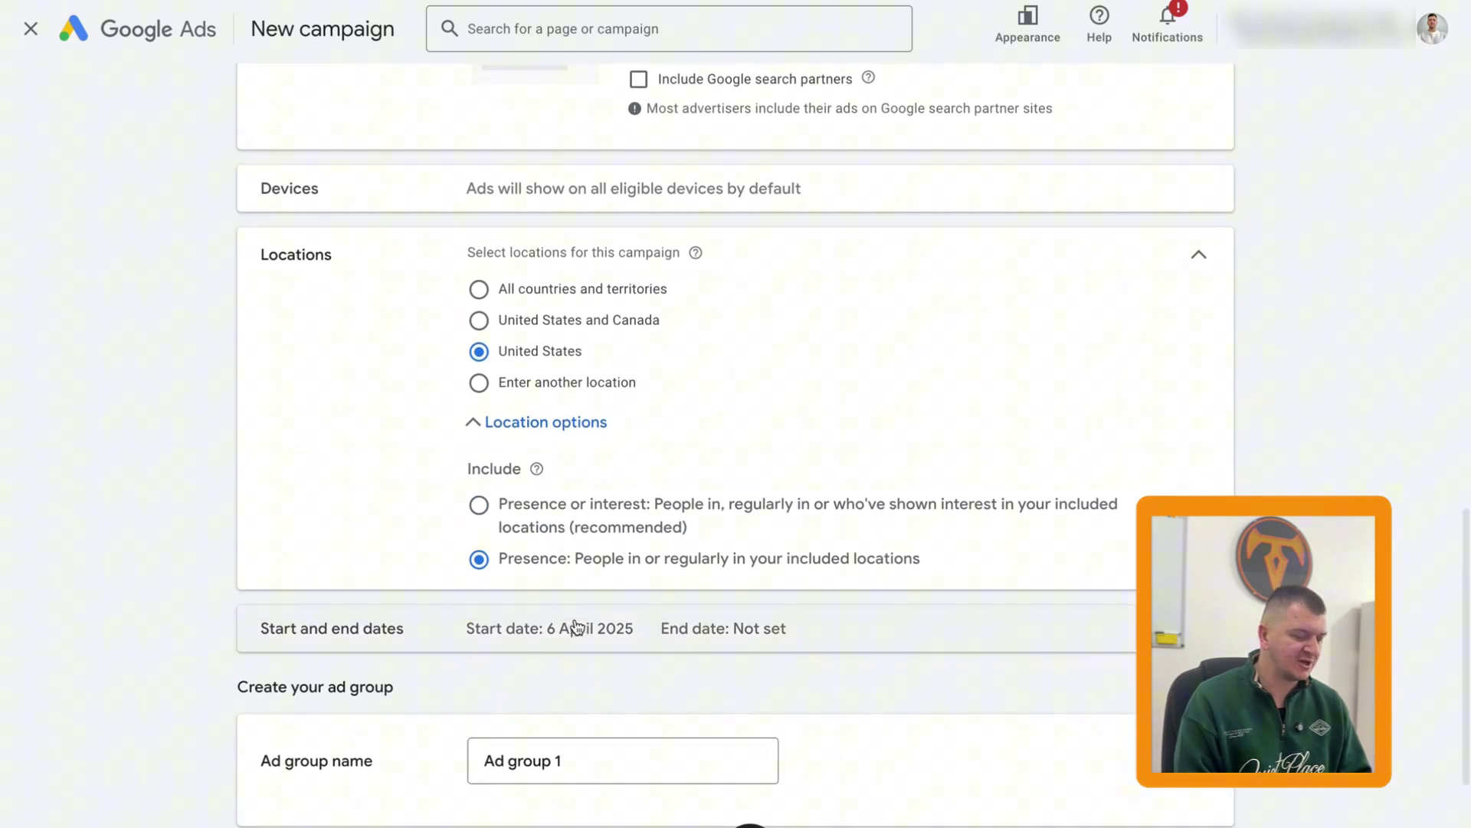
- Replace the ad group name with 'T-shirts' and create the campaign
triple_click(576, 652)
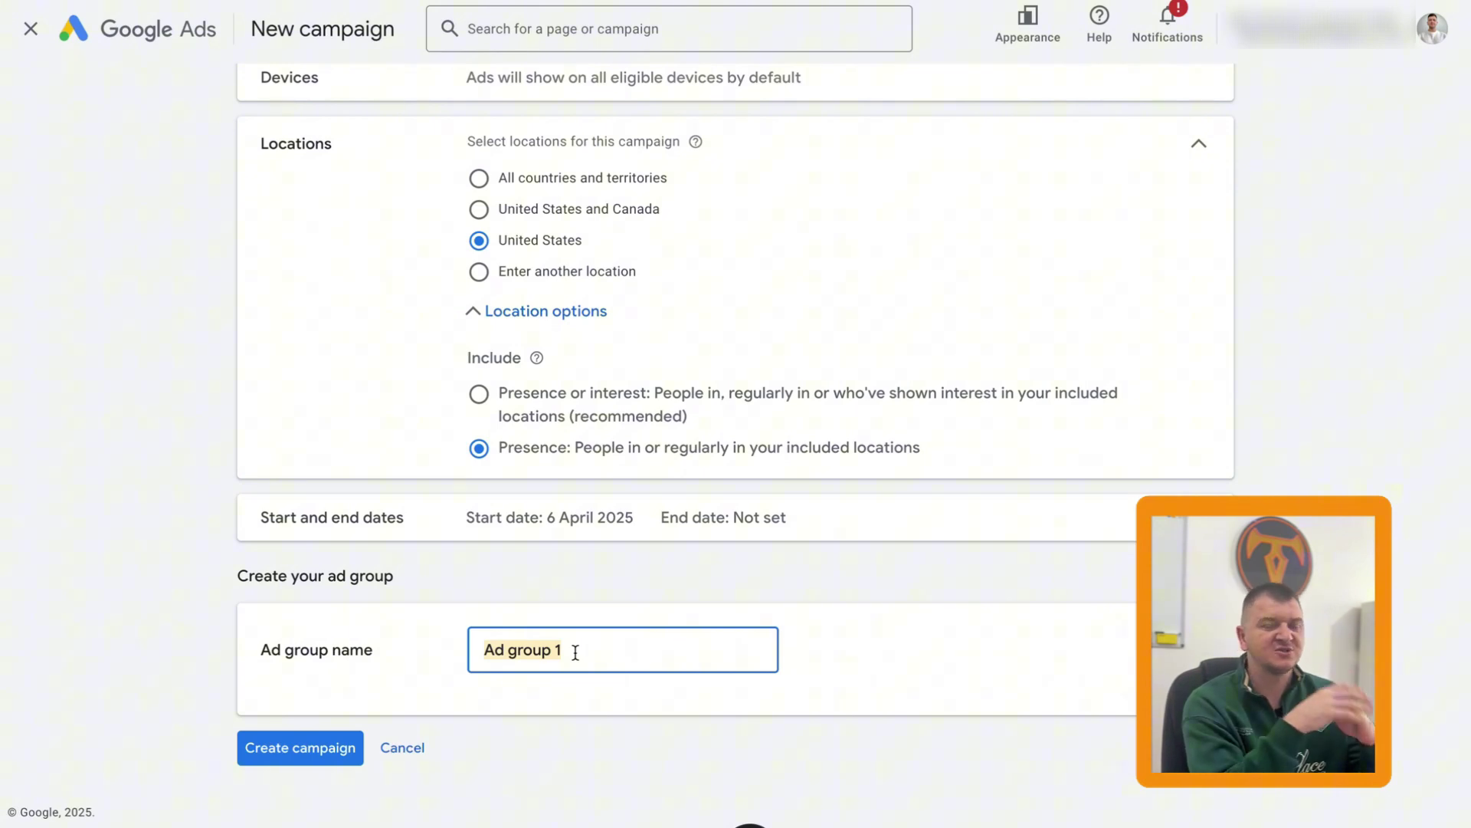
type("T-shirts")
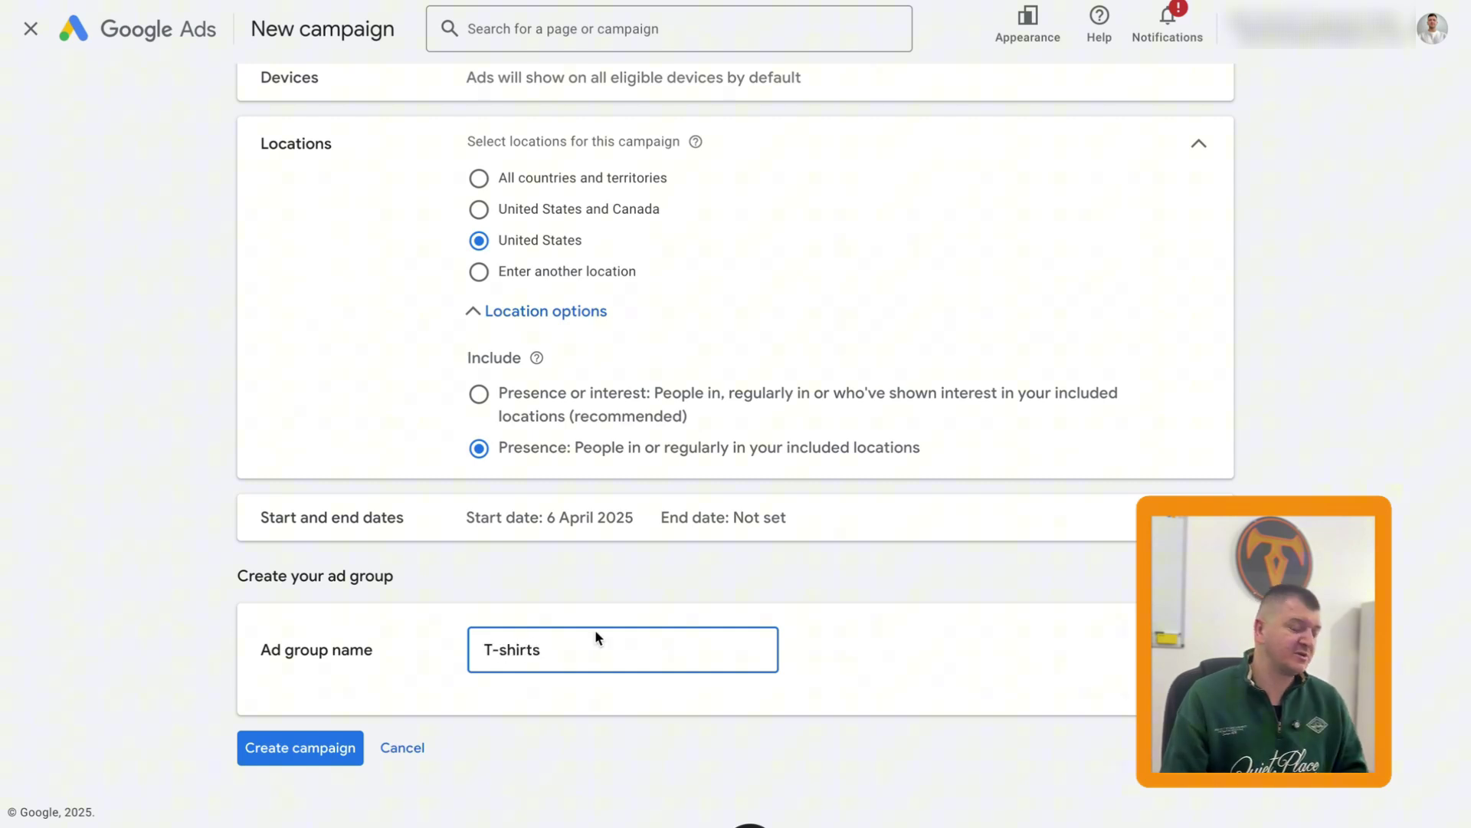
left_click(349, 746)
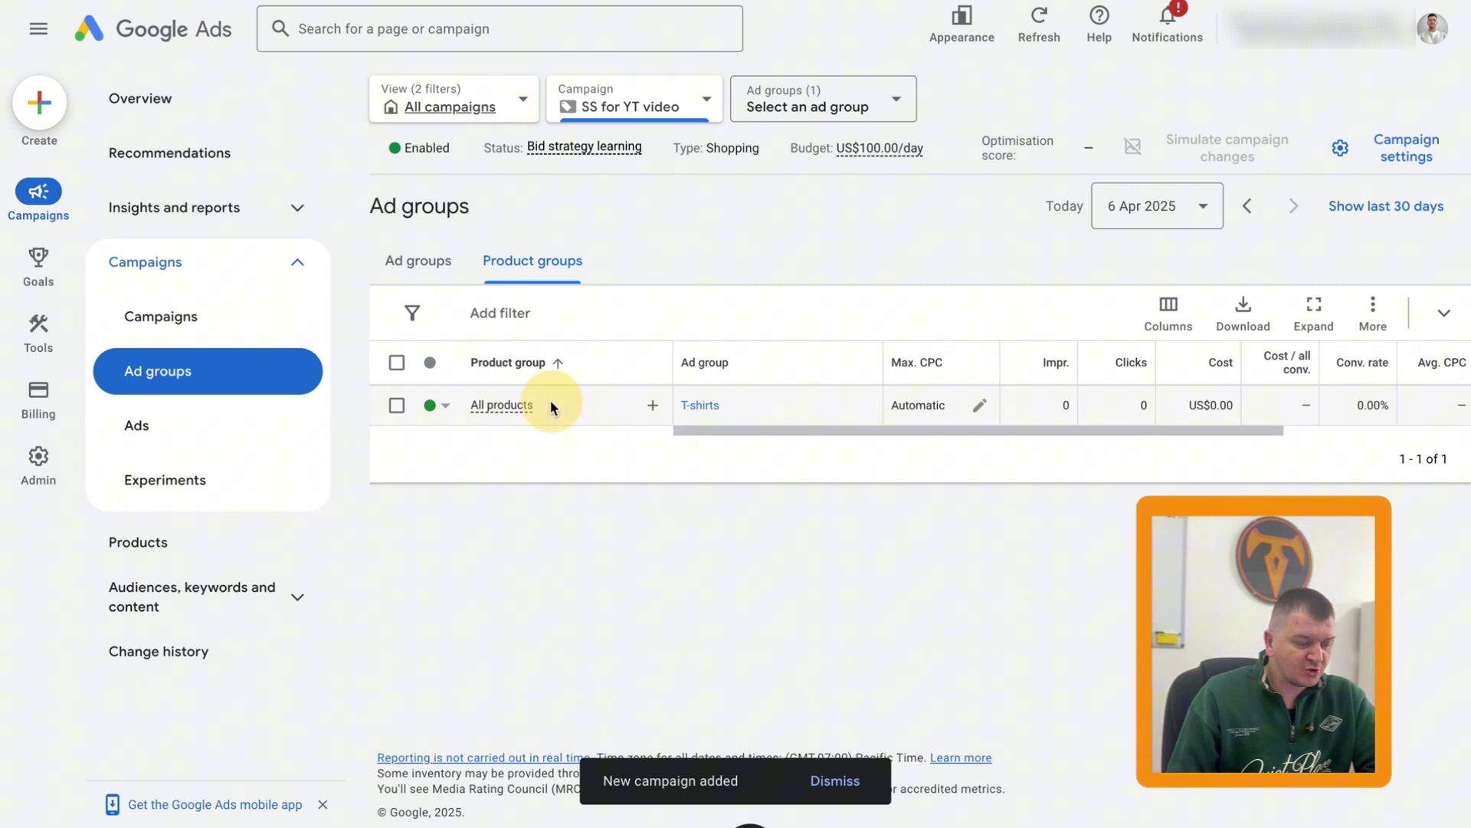
- Subdivide All products by Product type into a t-shirt group, saving without bids
left_click(653, 406)
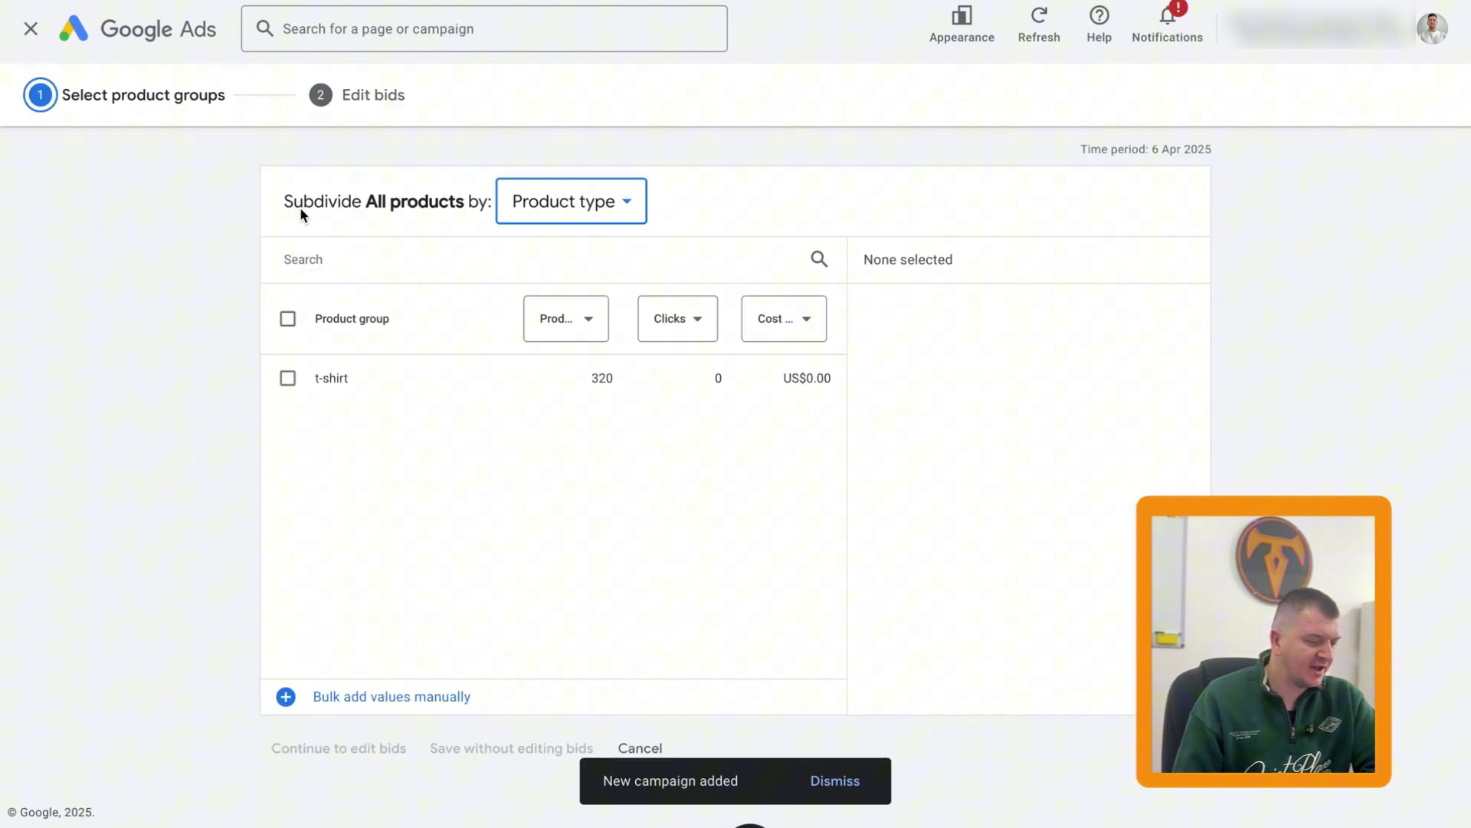
left_click(555, 214)
left_click(606, 407)
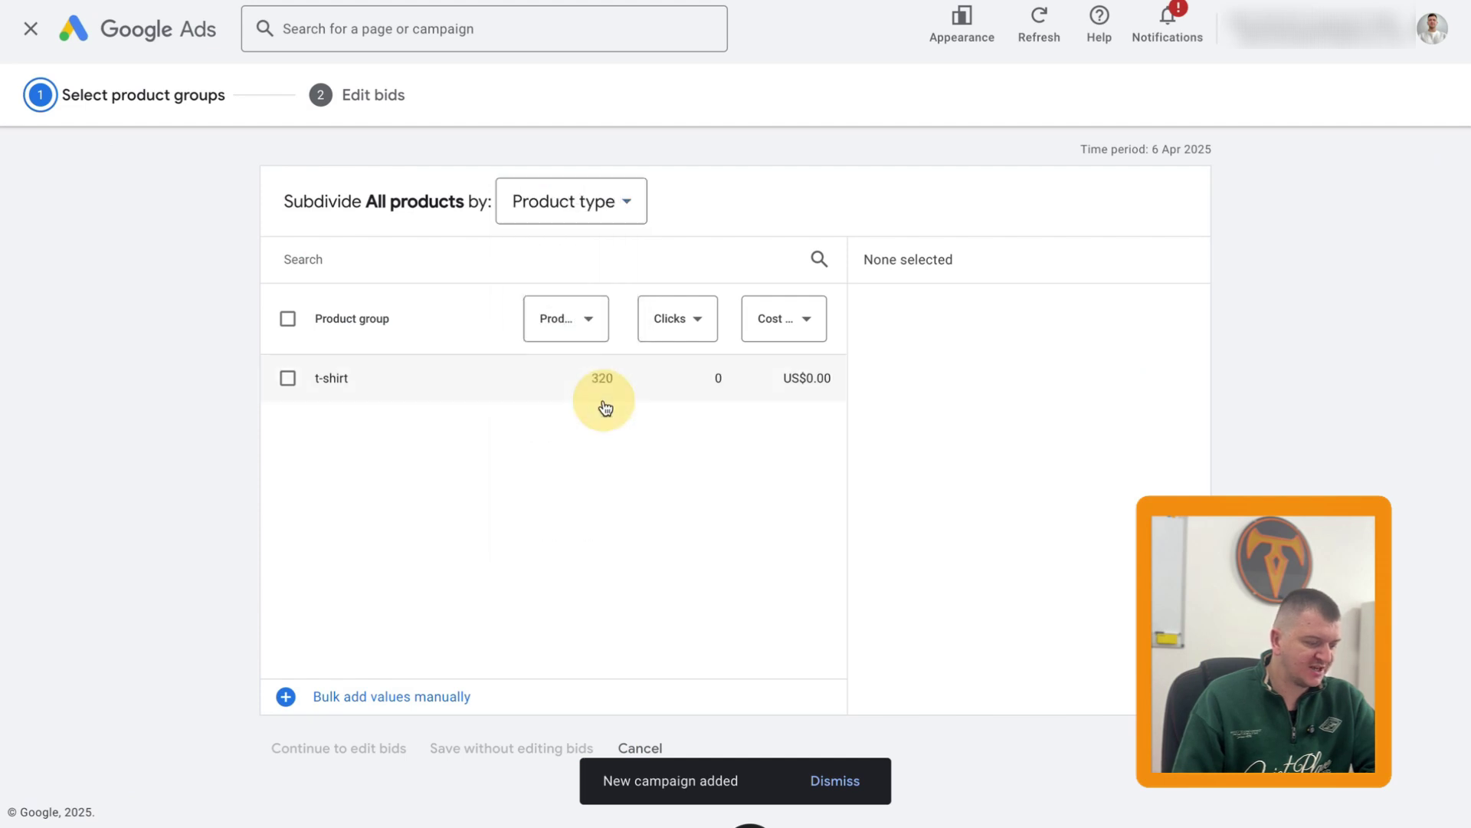
left_click(287, 380)
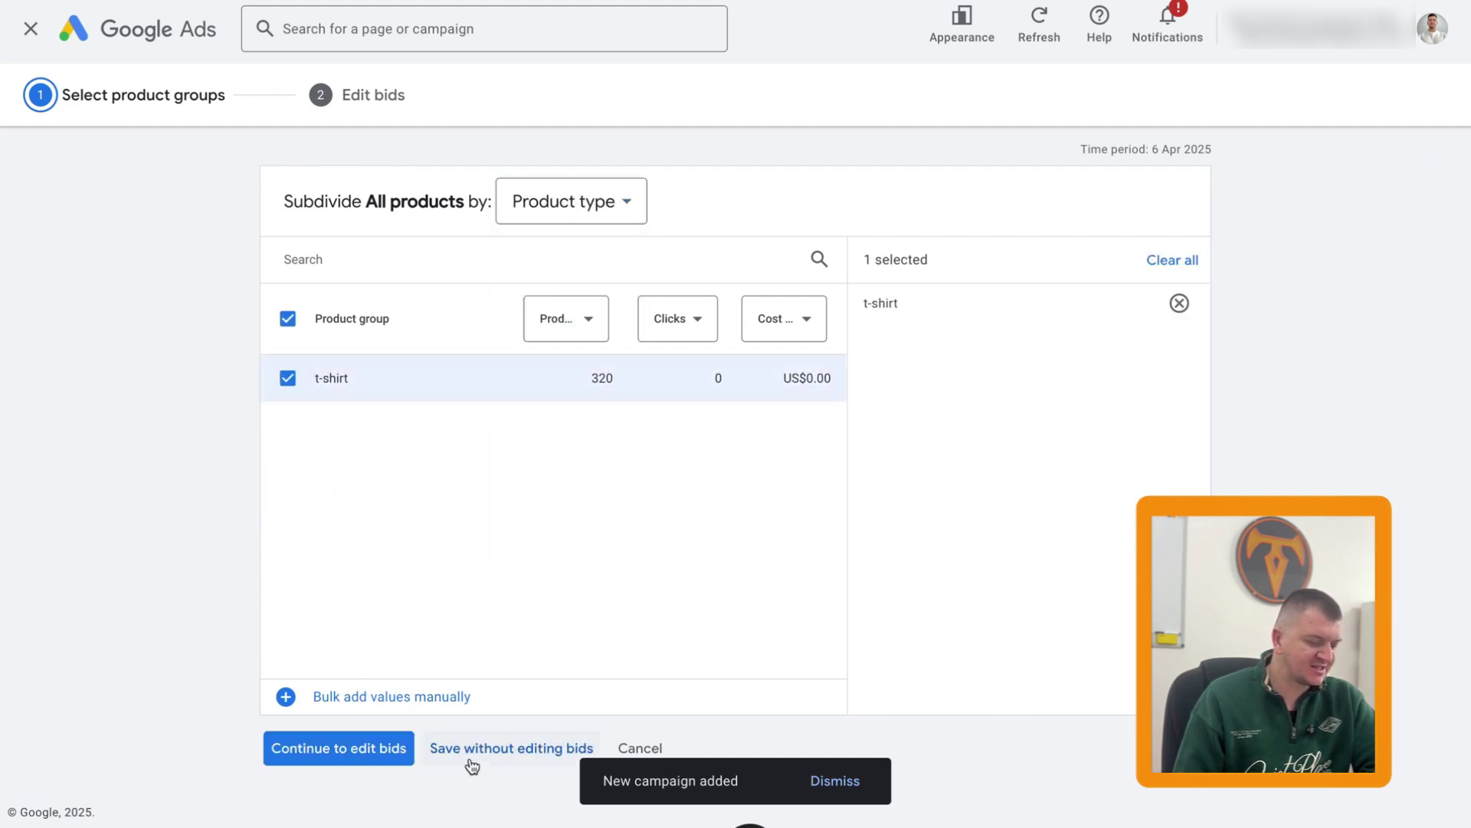
left_click(512, 748)
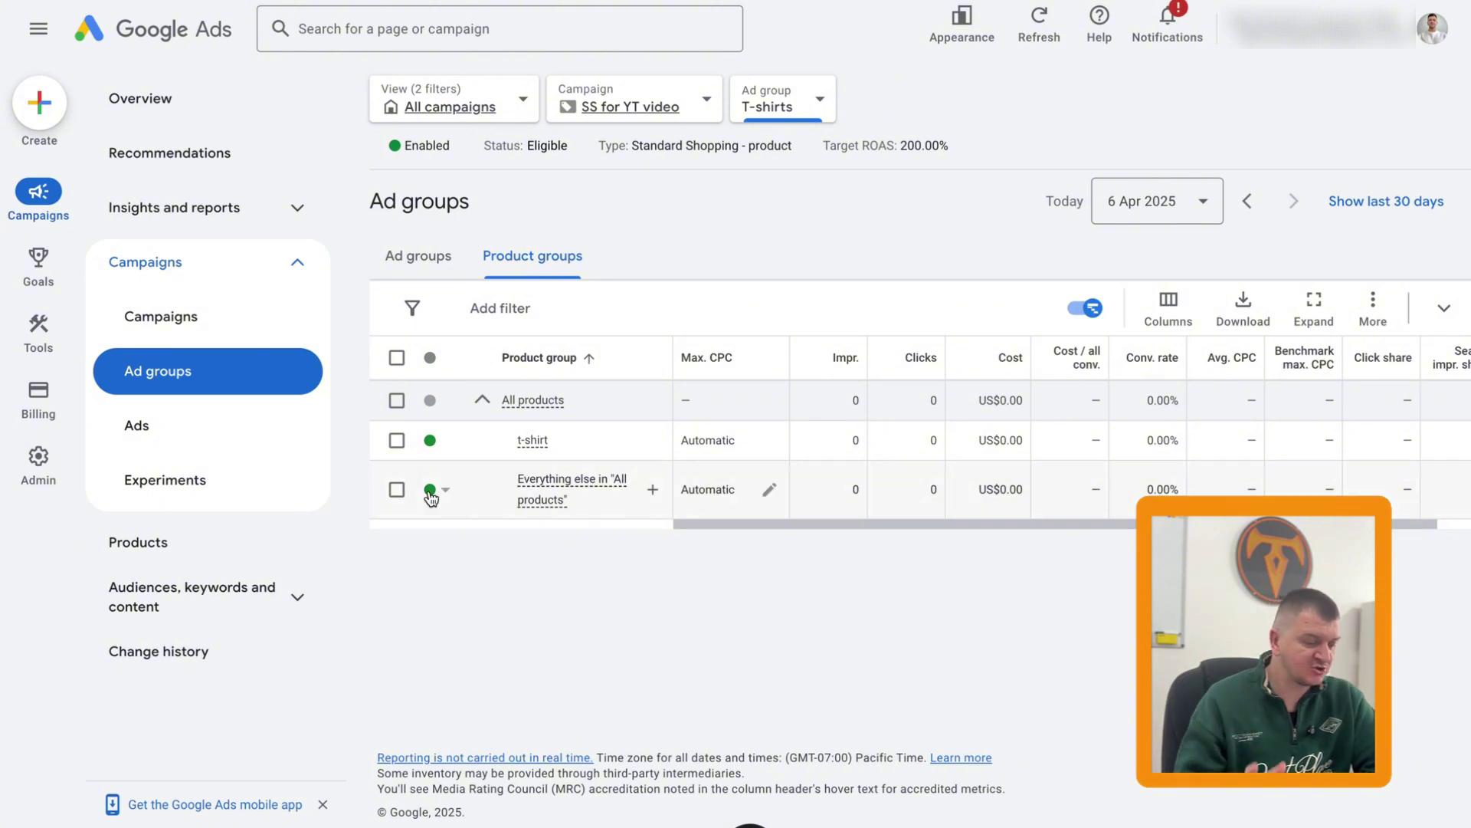
- Set 'Everything else in All products' to Excluded
left_click(430, 497)
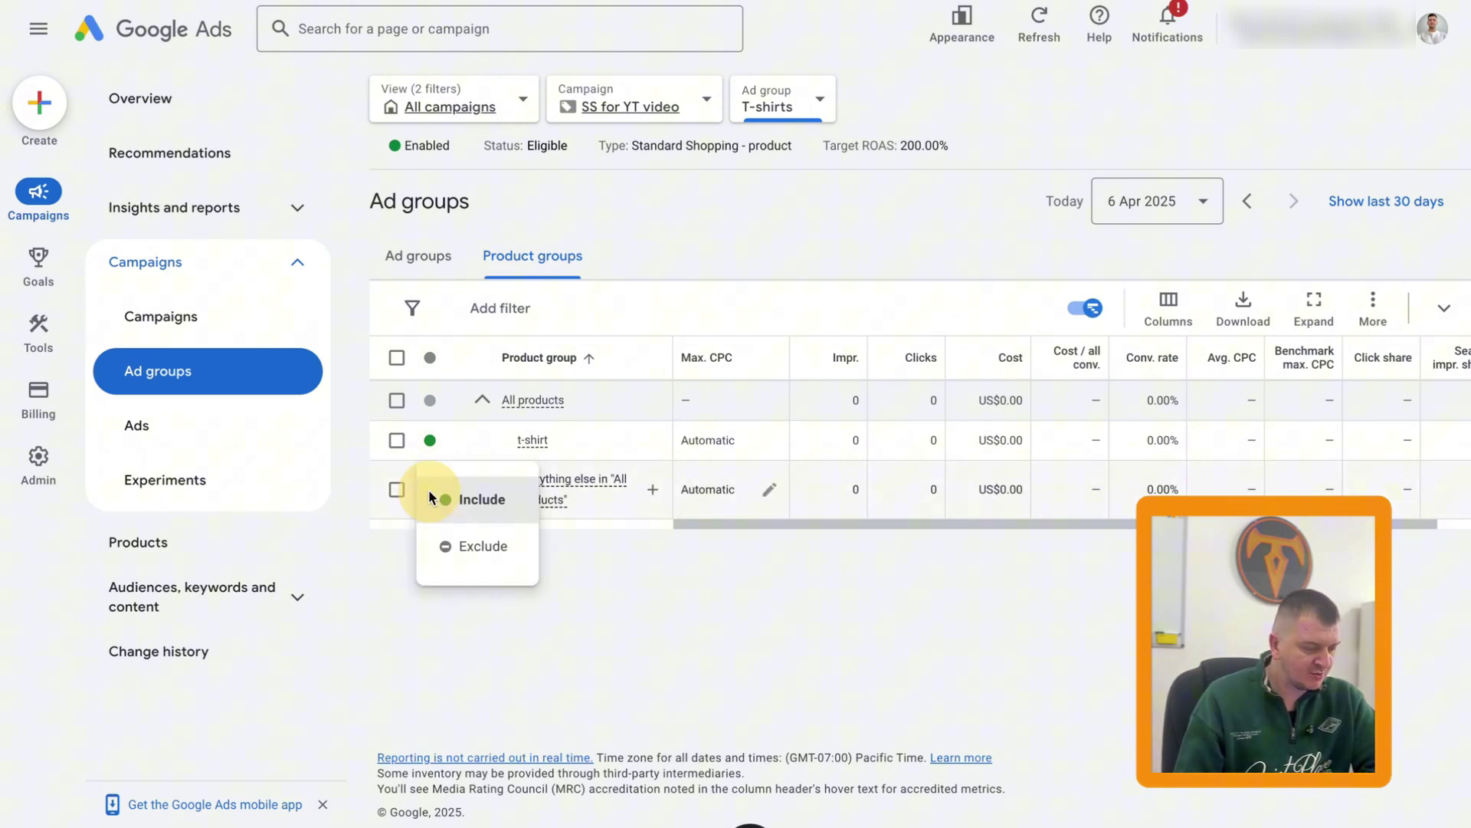
left_click(471, 542)
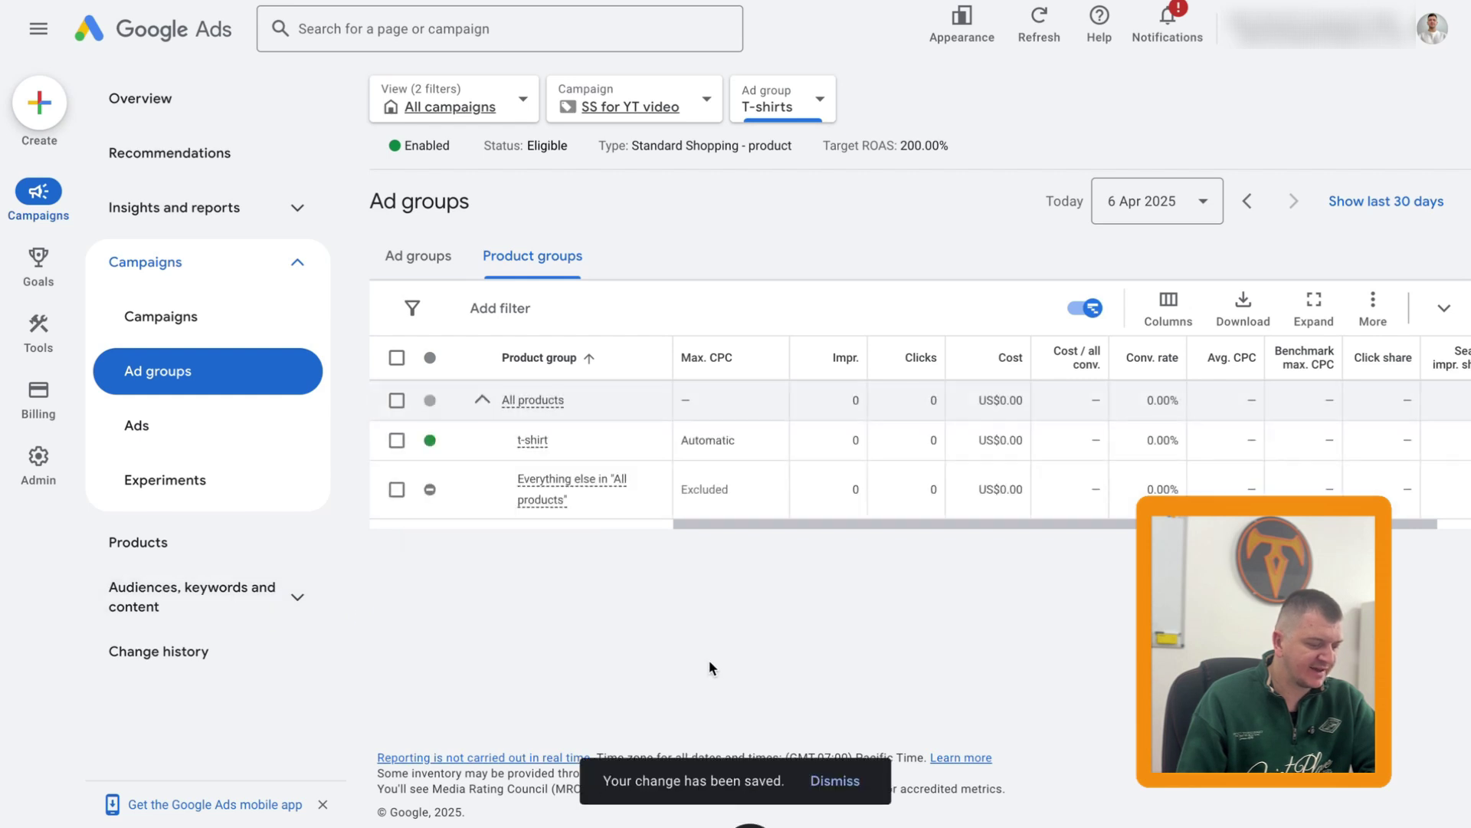